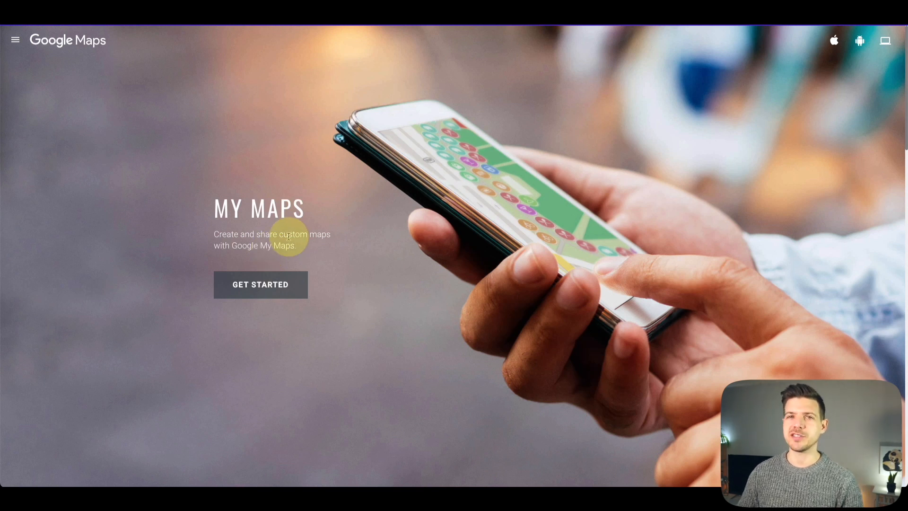
# - Open My Maps and create a new blank, untitled map
pyautogui.click(265, 293)
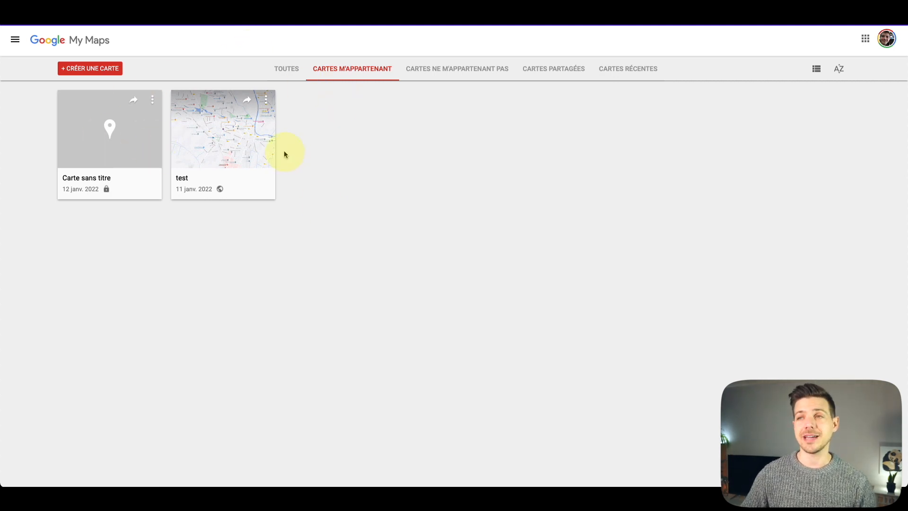
pyautogui.click(105, 74)
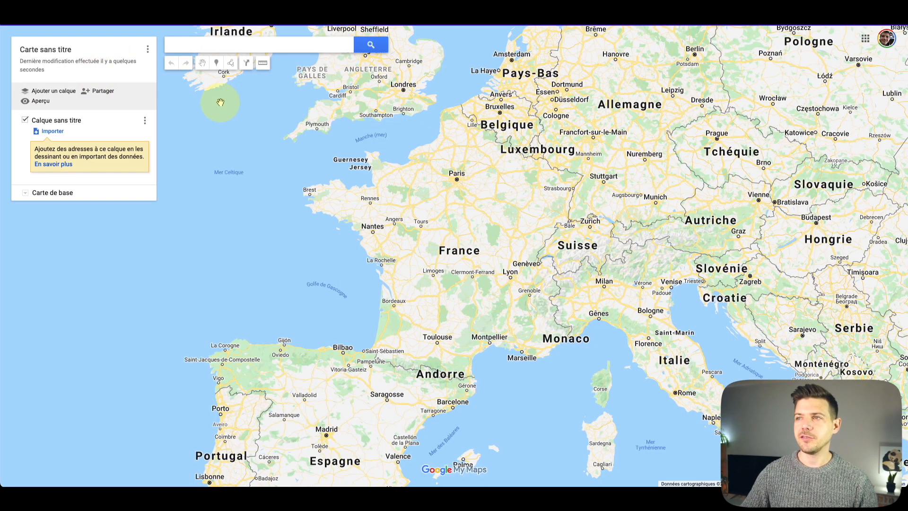
# - Search for 3 Rue Philippe de Champagne, Paris, and add it to the map layer
pyautogui.moveTo(420, 222); pyautogui.dragTo(369, 226)
pyautogui.click(252, 51)
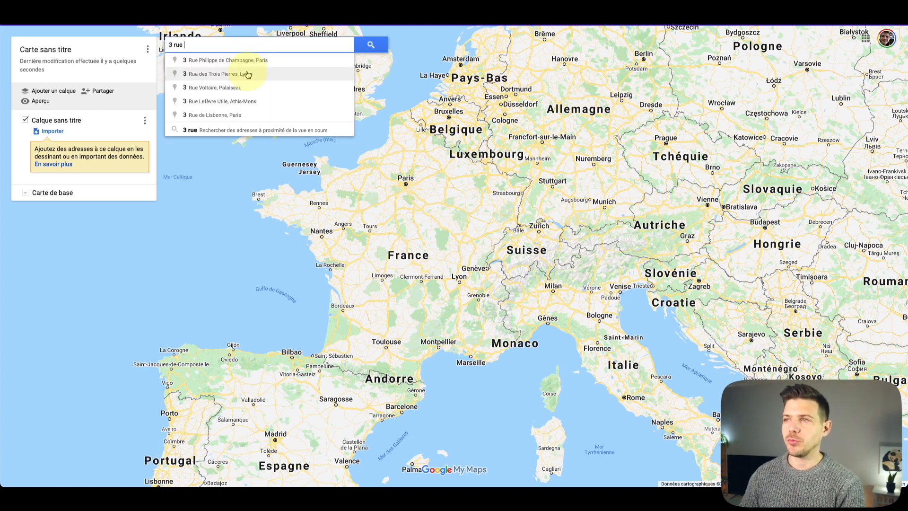
pyautogui.click(246, 61)
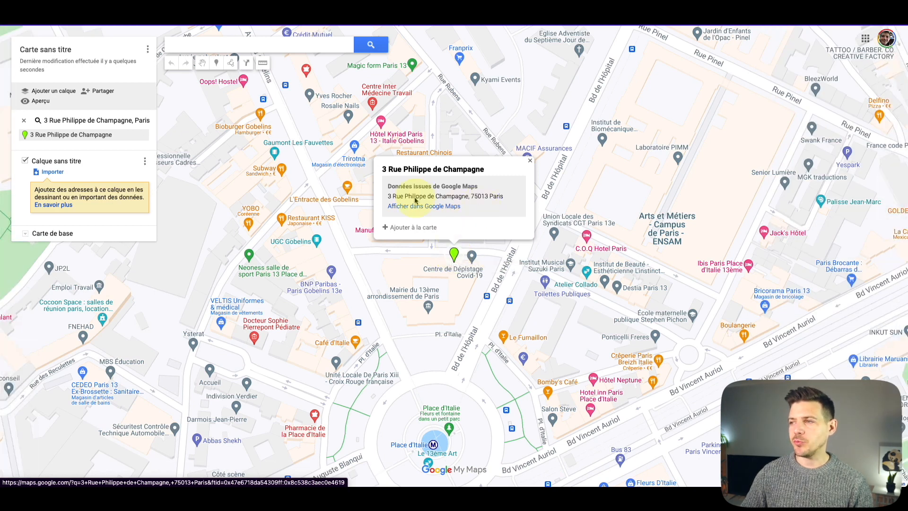
pyautogui.moveTo(453, 256)
pyautogui.mouseDown()
pyautogui.moveTo(463, 263)
pyautogui.moveTo(438, 247)
pyautogui.mouseUp()
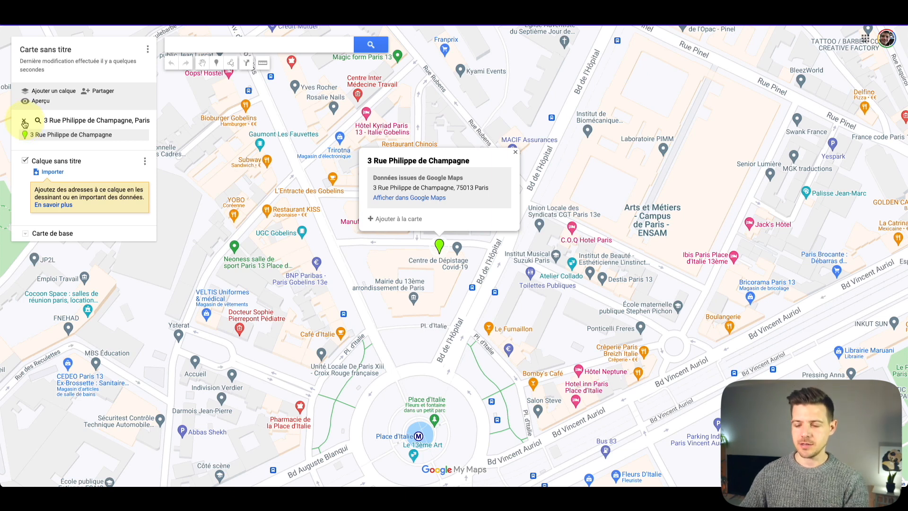
pyautogui.click(389, 221)
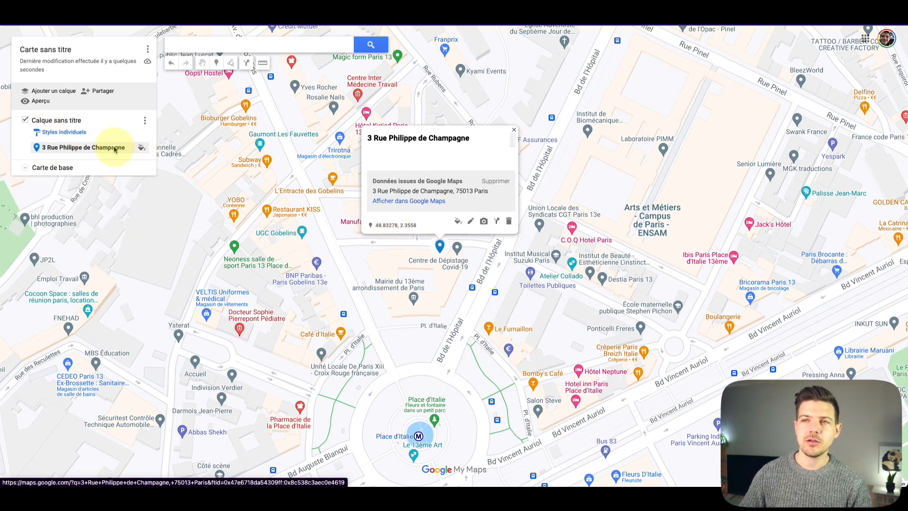
# - Recolour the 3 Rue Philippe de Champagne marker red
pyautogui.click(142, 147)
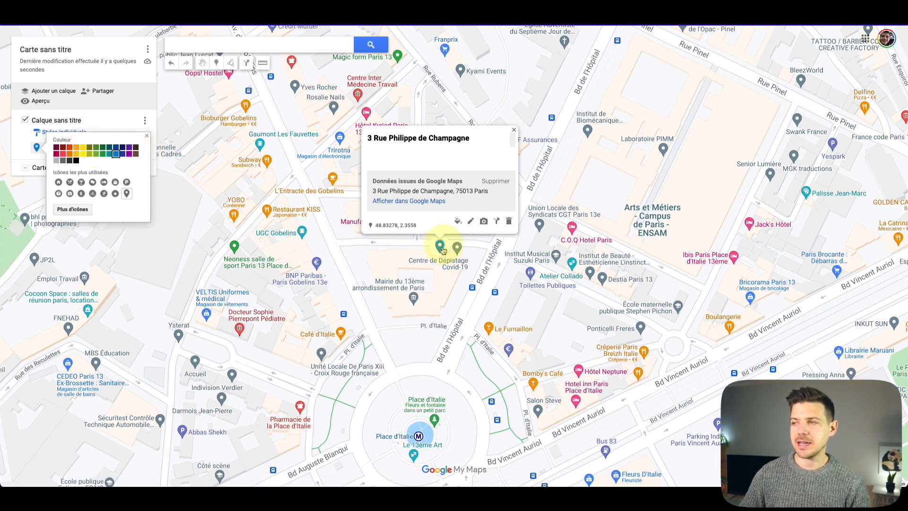
pyautogui.click(66, 157)
pyautogui.click(62, 154)
pyautogui.click(378, 207)
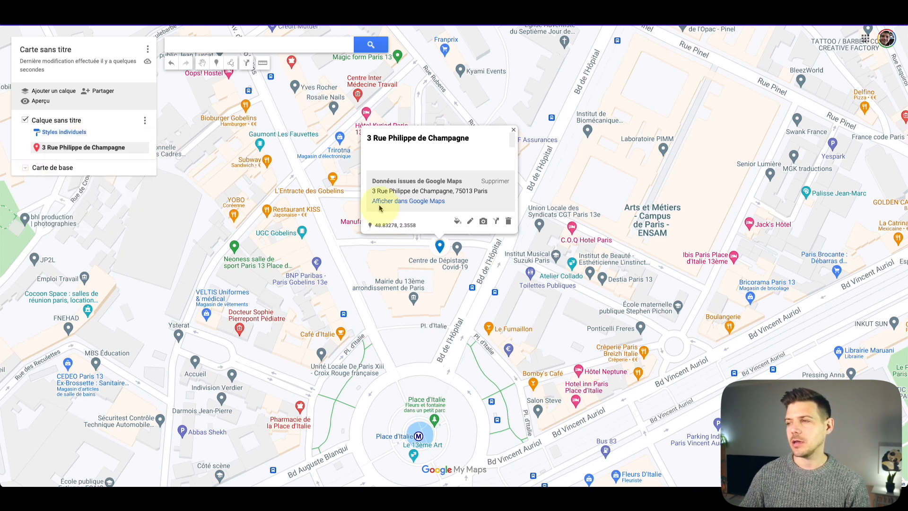
pyautogui.click(513, 132)
# - Browse the extra marker icons under Plus d'icônes and confirm with OK
pyautogui.click(141, 147)
pyautogui.click(82, 208)
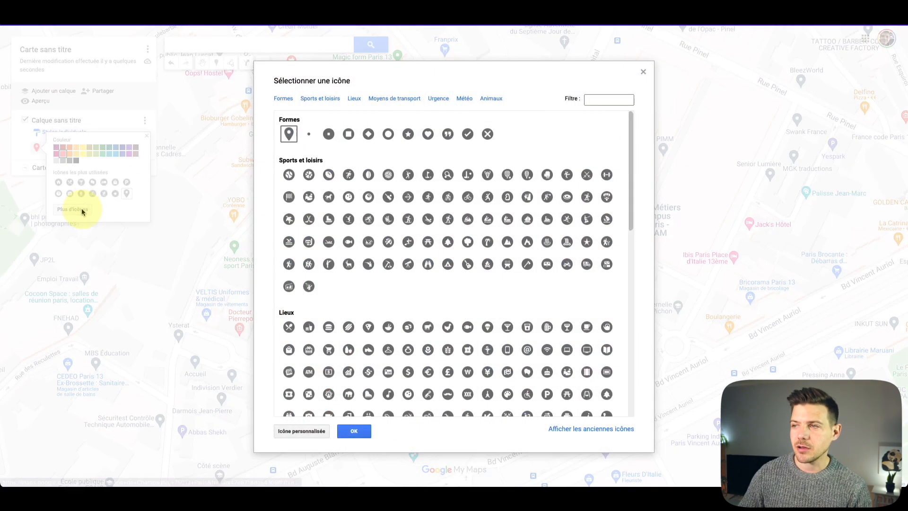
pyautogui.scroll(-10, 338, 246)
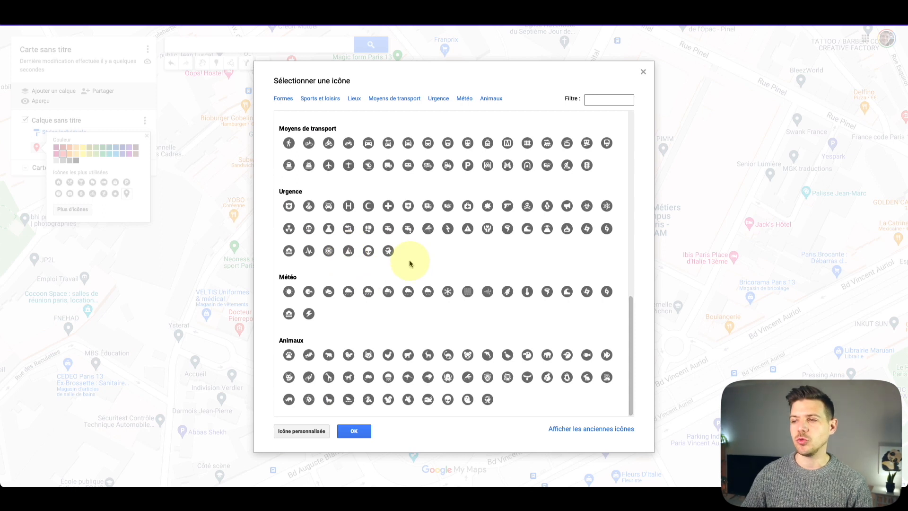
pyautogui.click(354, 431)
pyautogui.click(147, 136)
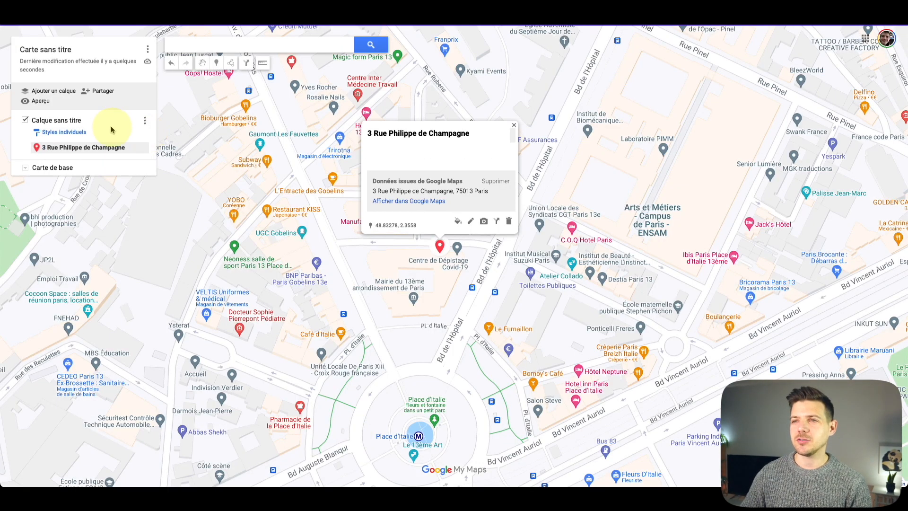
# - Search '15 rue' and add 15 Rue du Faubourg Saint-Honoré, Paris, to the layer
pyautogui.click(199, 44)
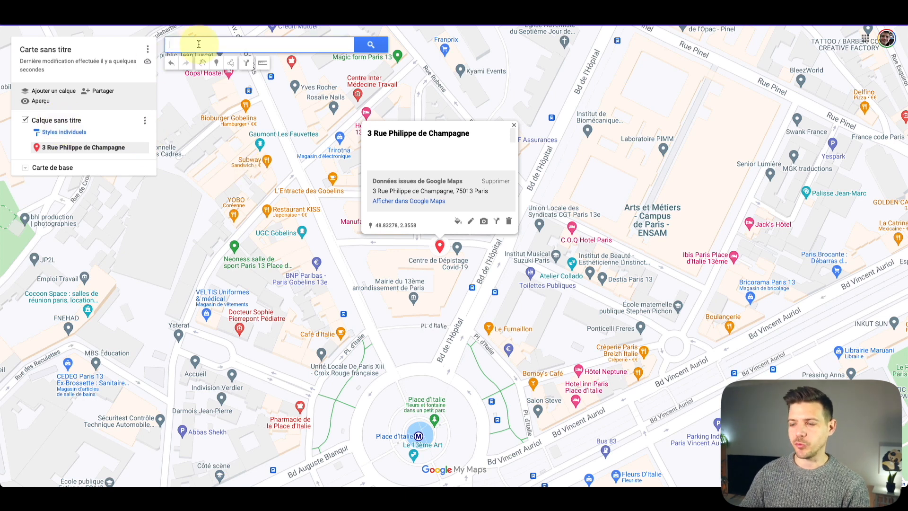
pyautogui.write('15')
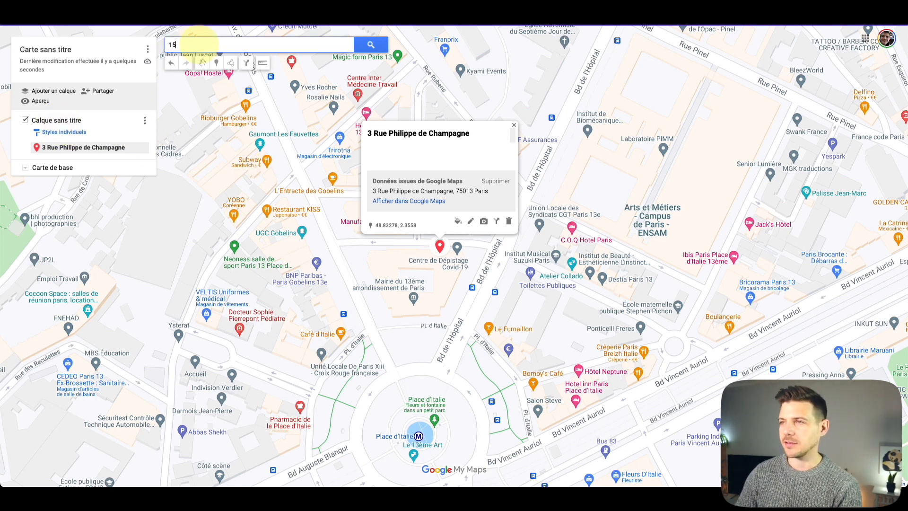
pyautogui.write(' rue')
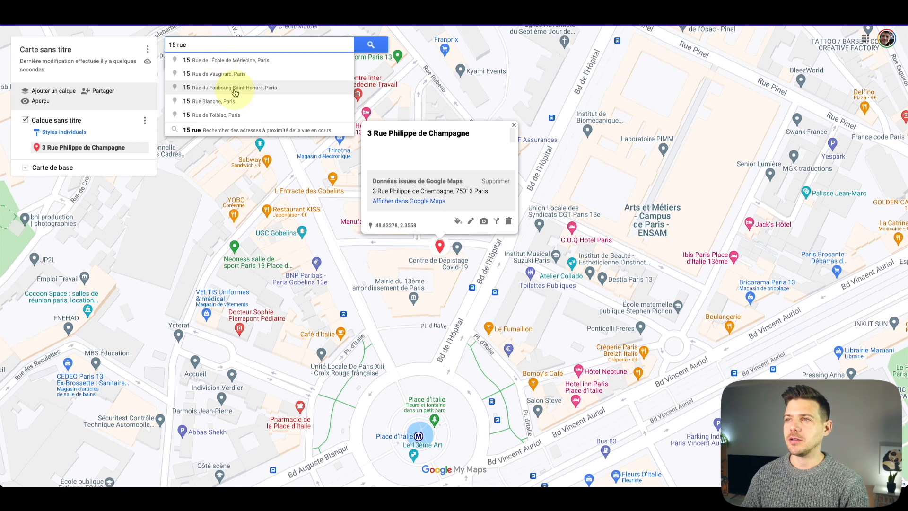
pyautogui.click(234, 90)
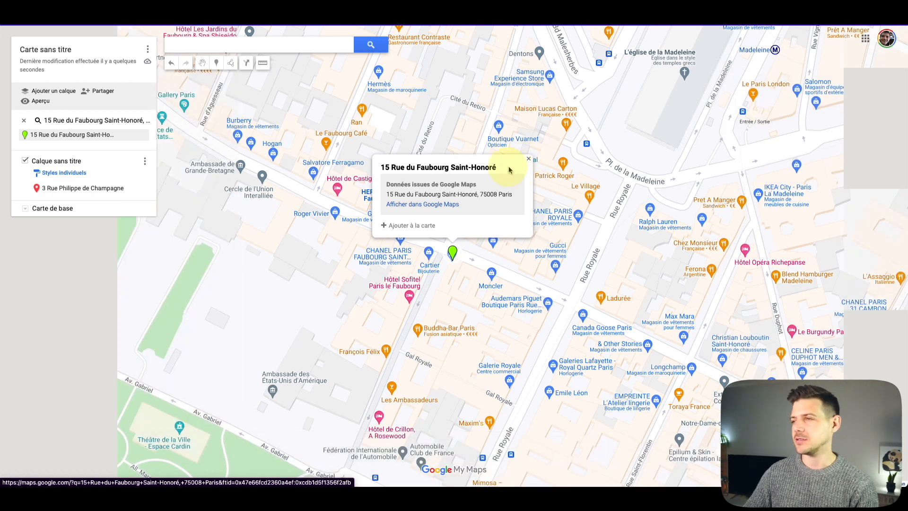
pyautogui.click(424, 225)
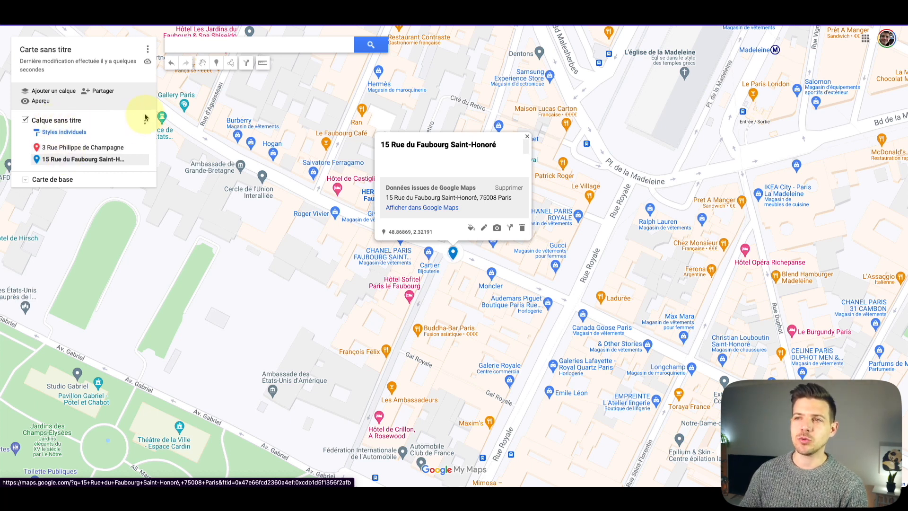
# - Rename the first layer to Végétarien
pyautogui.click(144, 121)
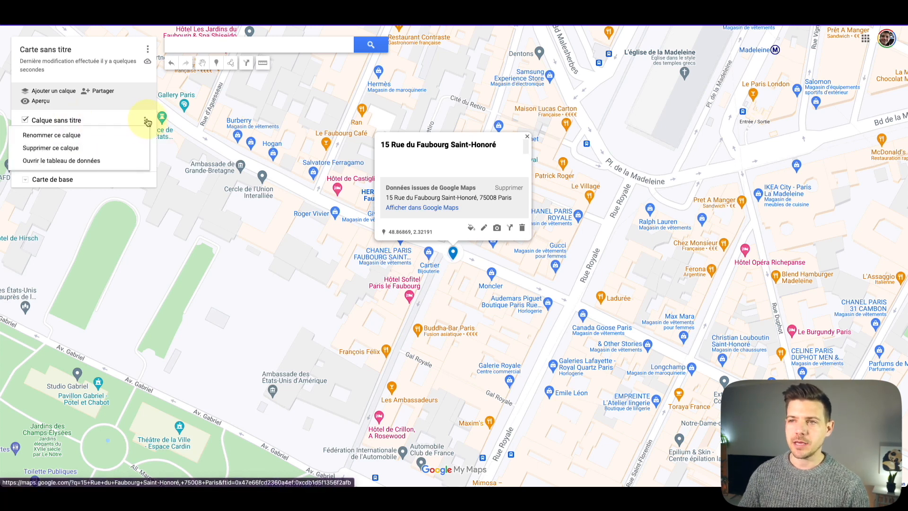
pyautogui.click(69, 135)
pyautogui.write('Vég')
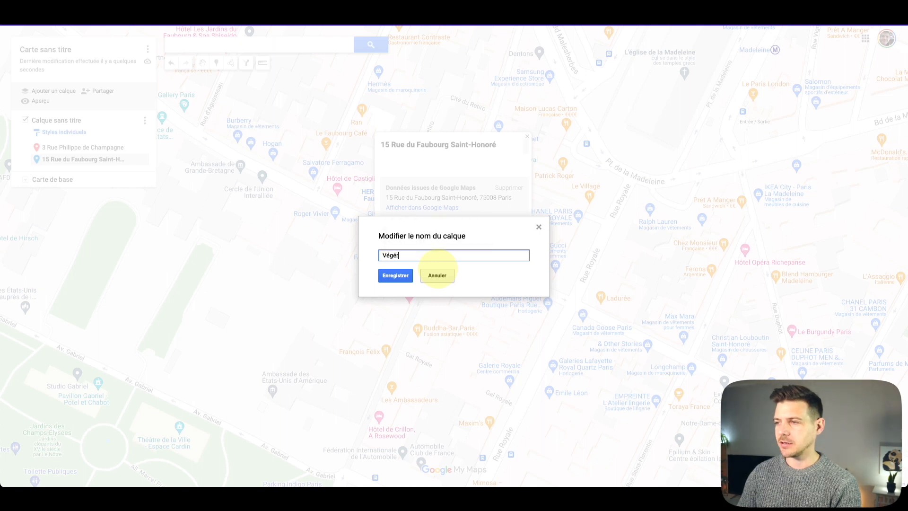
pyautogui.write('étarien')
pyautogui.click(396, 275)
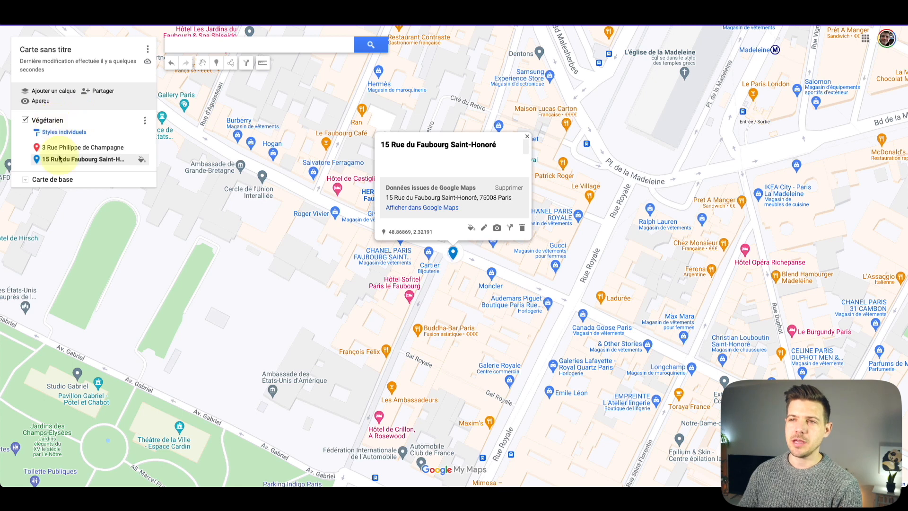
pyautogui.click(57, 89)
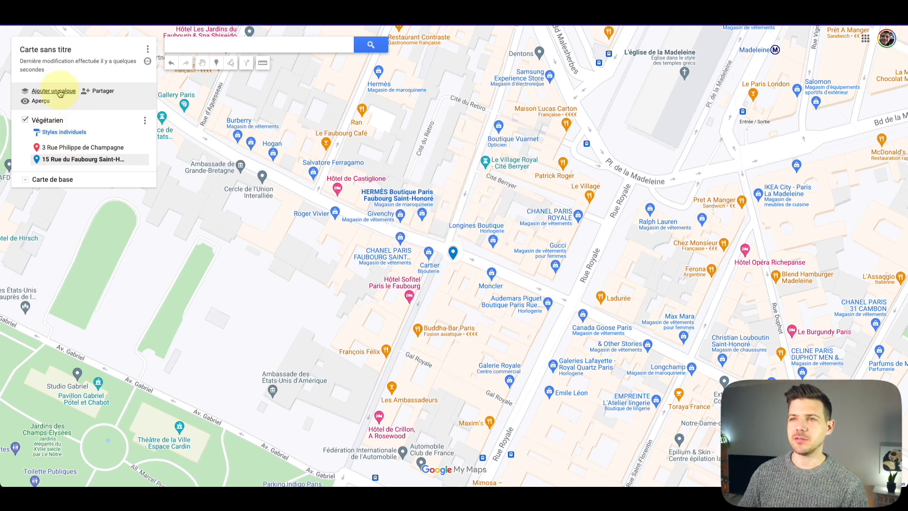
# - Add a second layer and name it Enfants
pyautogui.click(58, 94)
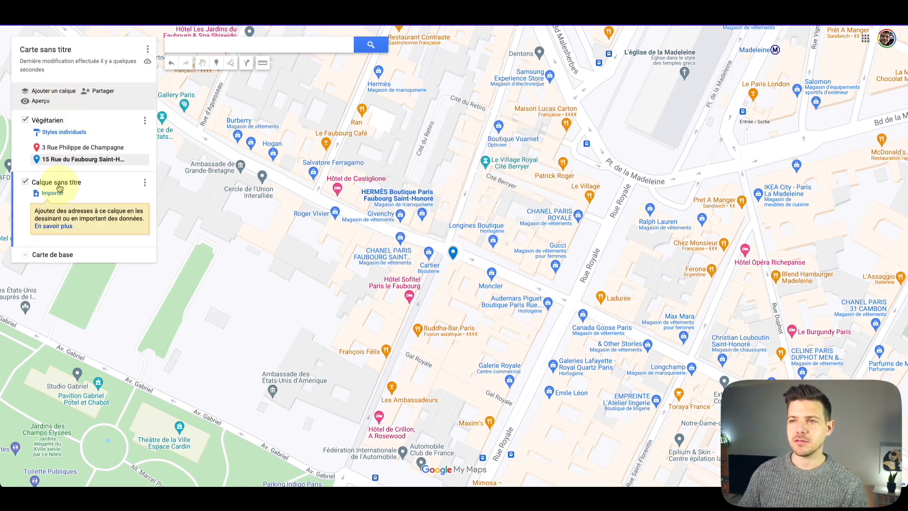
pyautogui.click(144, 183)
pyautogui.click(71, 197)
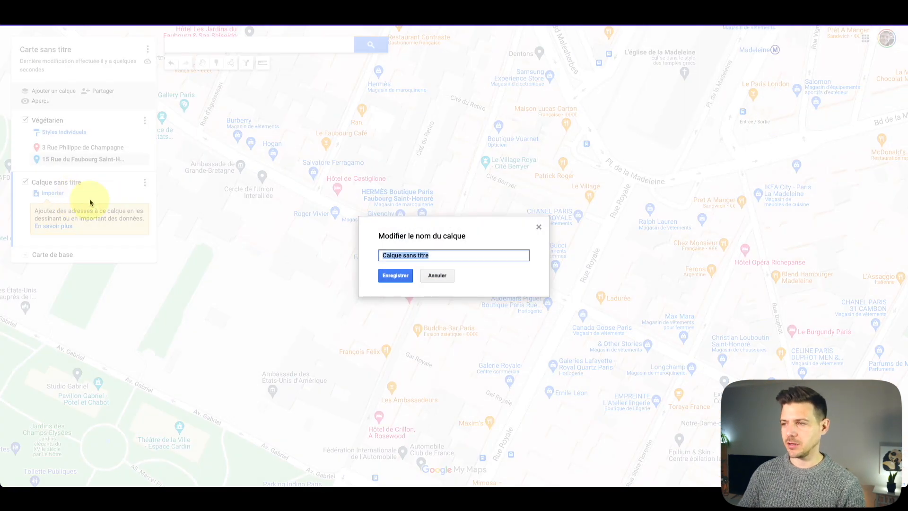
pyautogui.write('Enfants')
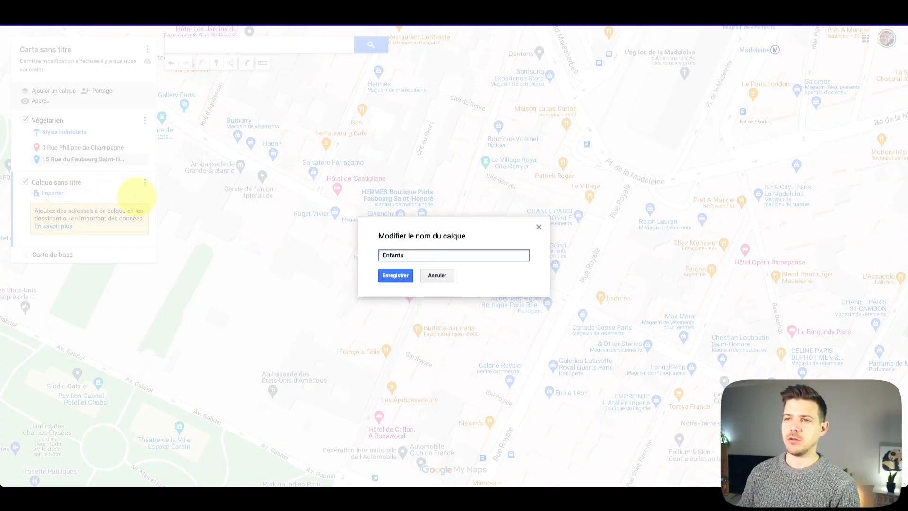
pyautogui.click(396, 275)
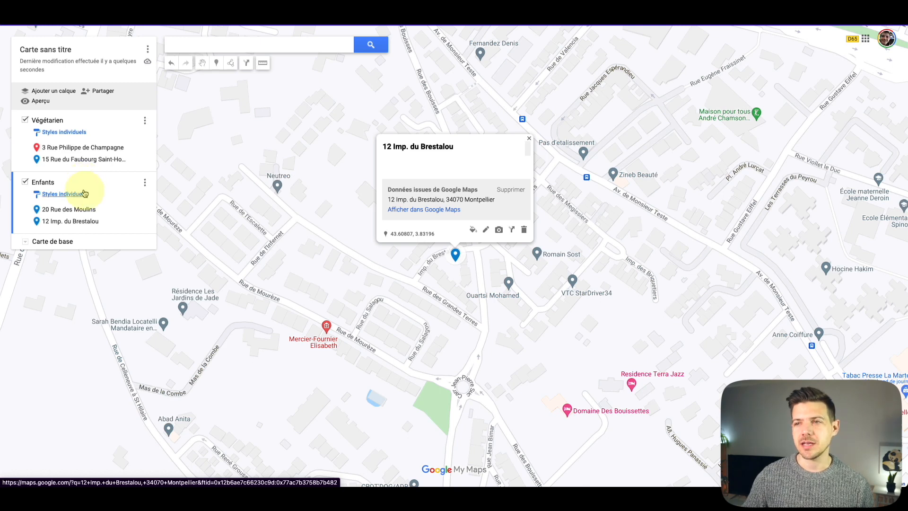
# - Give the 3 Rue Philippe de Champagne place the description 'Voici notre premier restaurant'
pyautogui.click(63, 149)
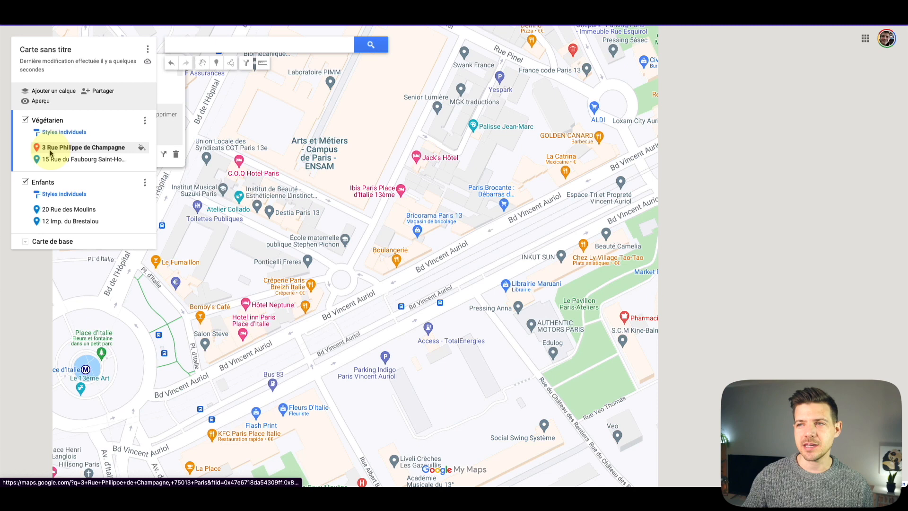
pyautogui.click(96, 149)
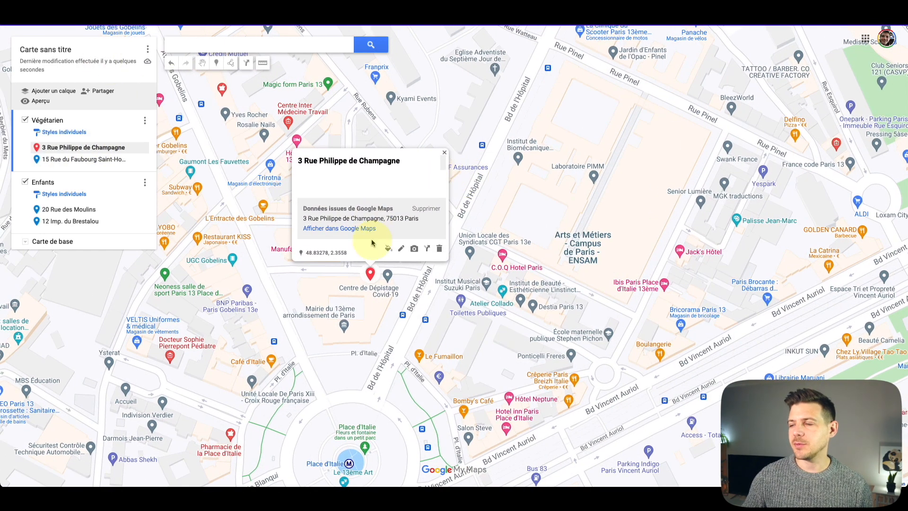
pyautogui.click(401, 248)
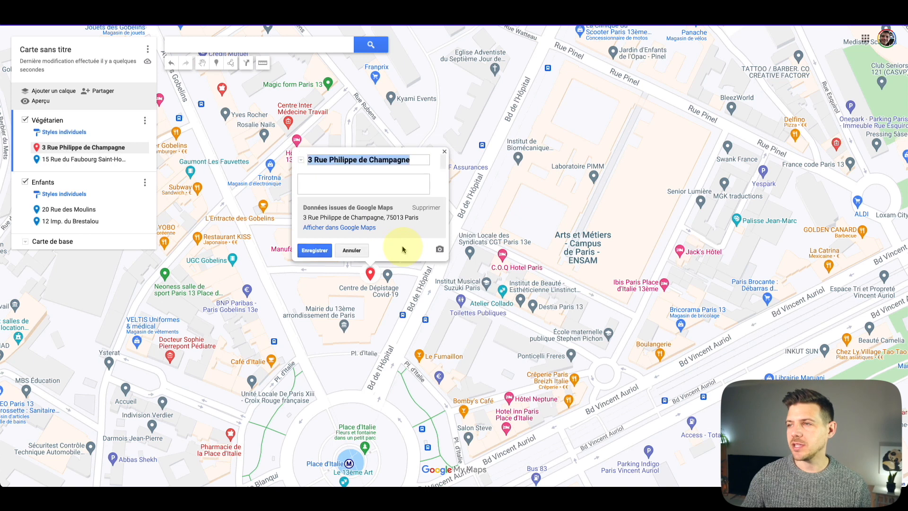
pyautogui.click(359, 181)
pyautogui.write('Voici notre premier restaurant')
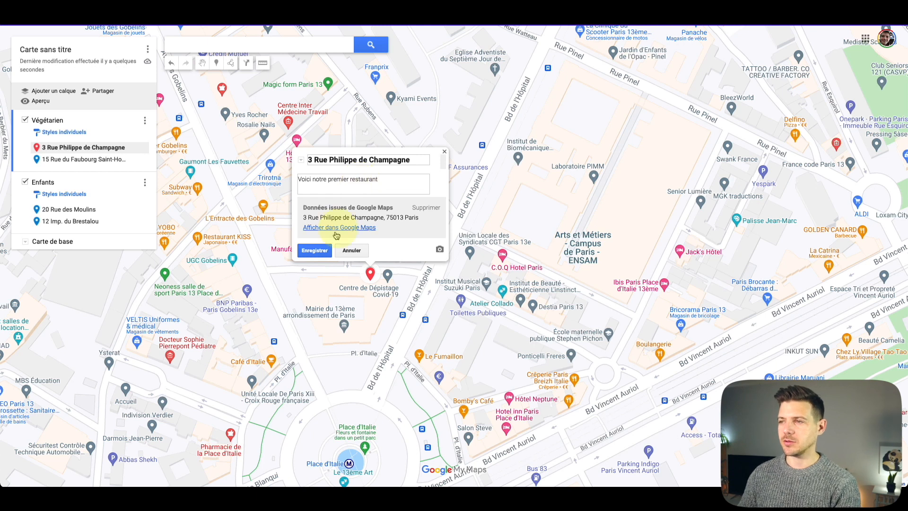
pyautogui.click(314, 250)
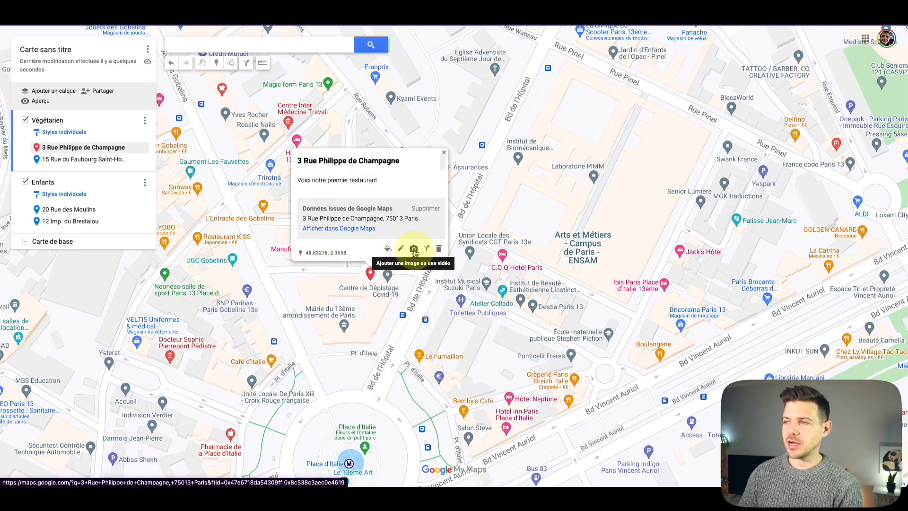
# - Upload a photo to the 3 Rue Philippe de Champagne place and save it
pyautogui.click(414, 250)
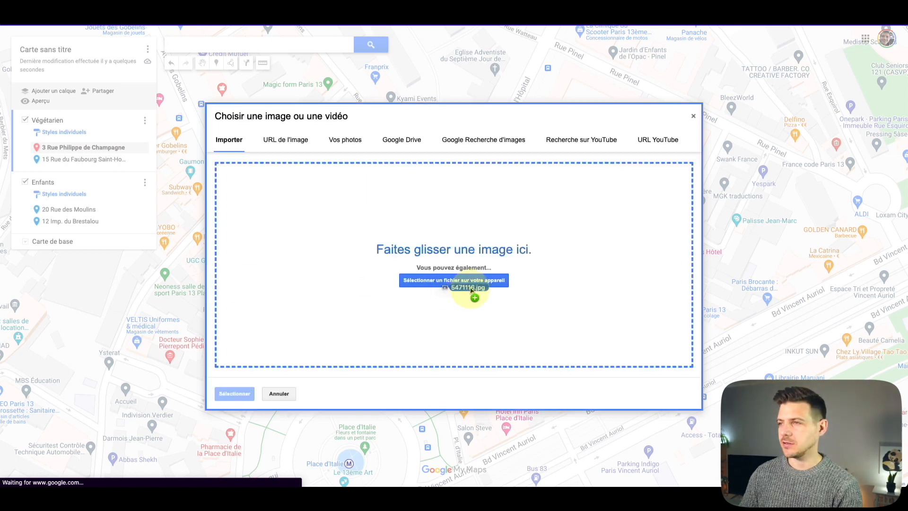
pyautogui.click(475, 280)
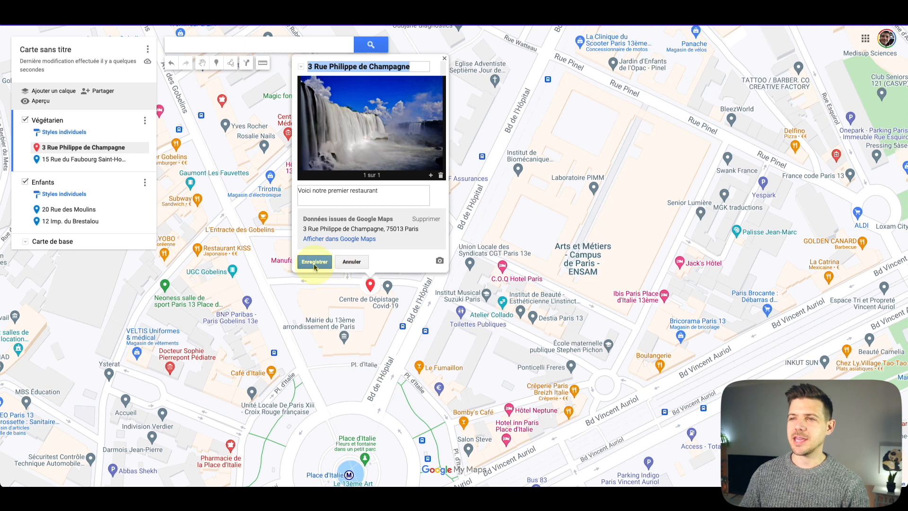
pyautogui.click(315, 262)
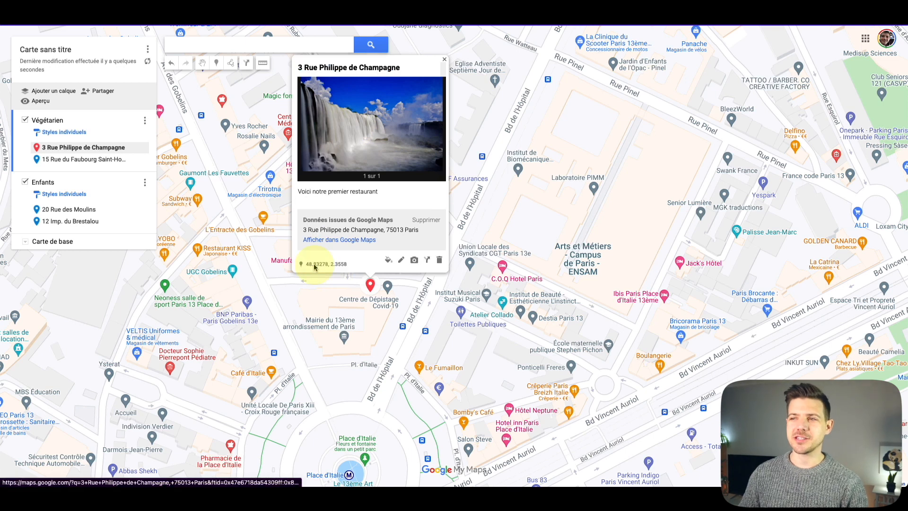
pyautogui.click(444, 59)
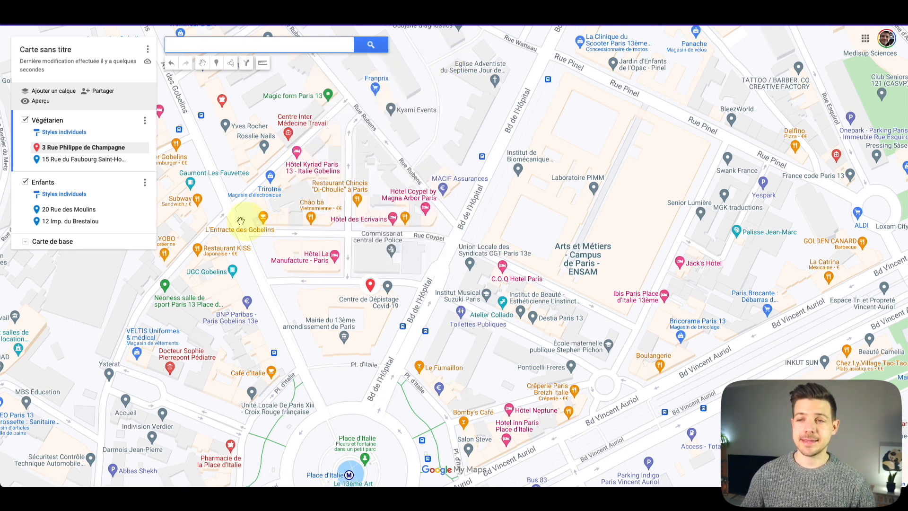
# - Try the pale and orange base maps, then settle on the dark blue-grey base map
pyautogui.click(26, 243)
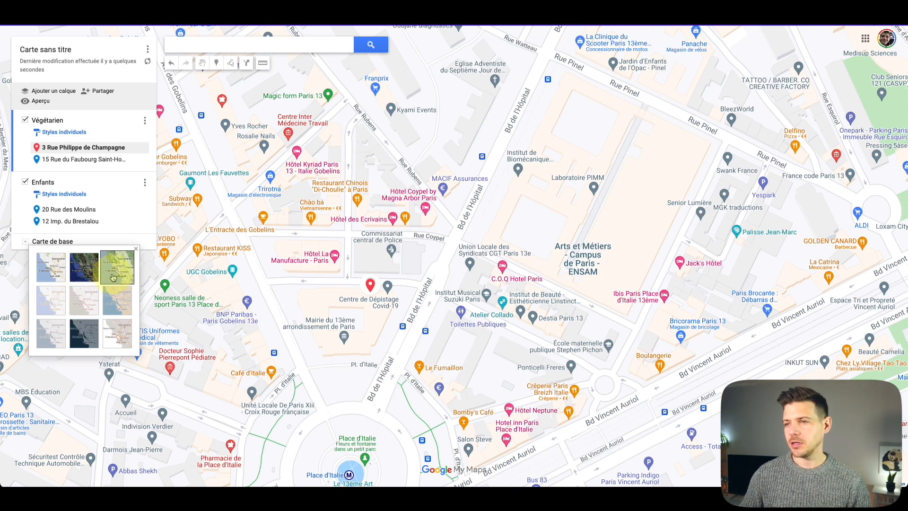
pyautogui.click(97, 310)
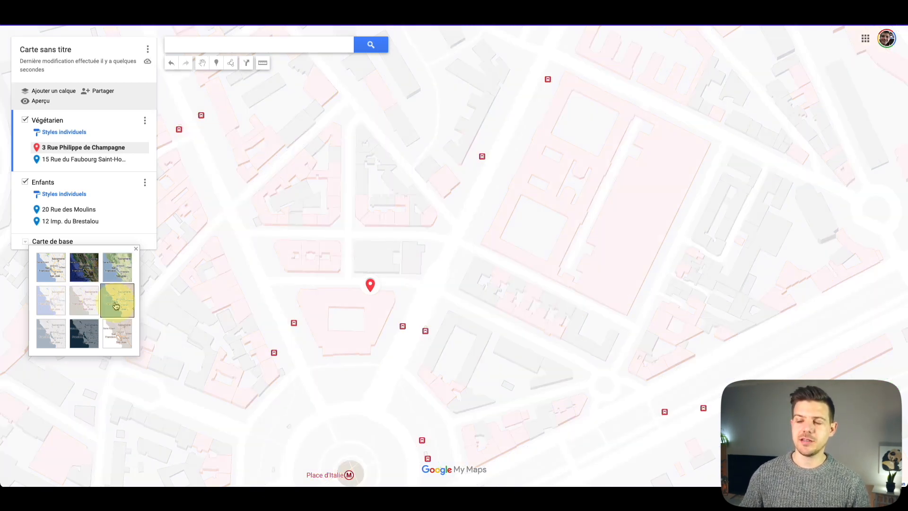
pyautogui.click(116, 306)
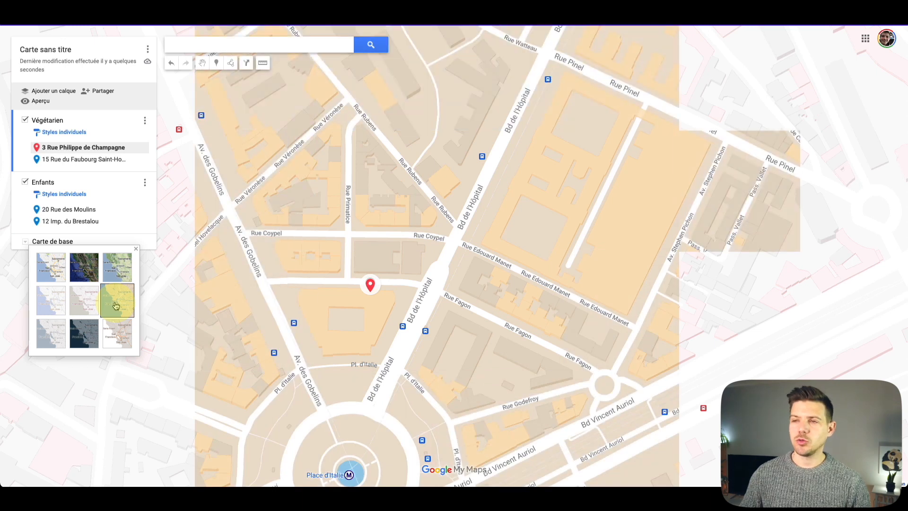
pyautogui.click(82, 335)
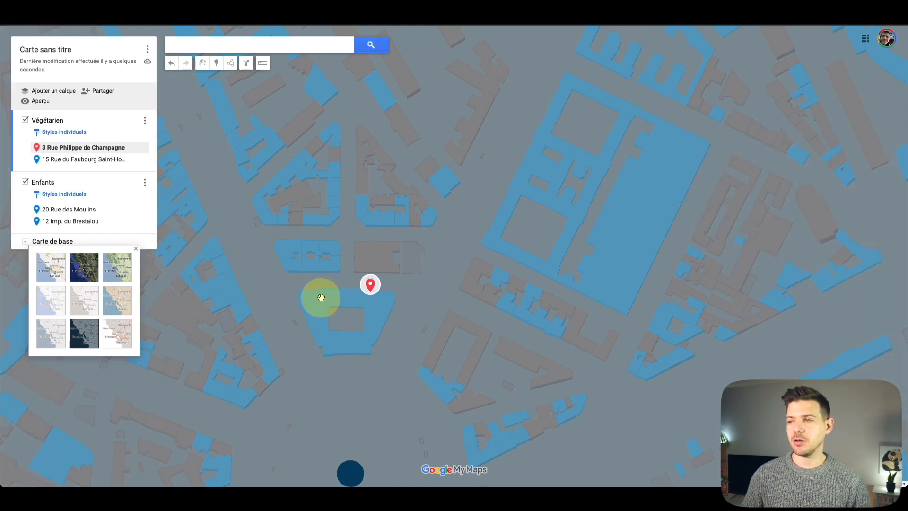
pyautogui.scroll(-1, 308, 286)
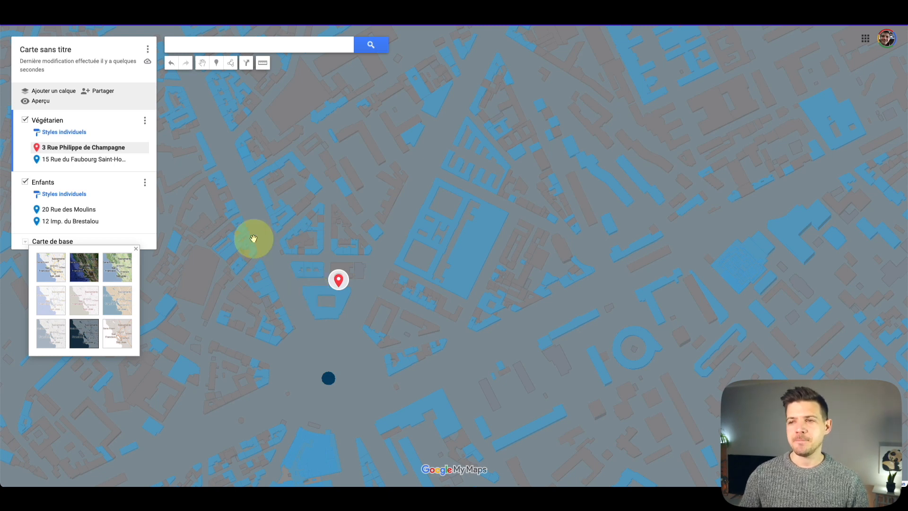
pyautogui.scroll(3, 326, 256)
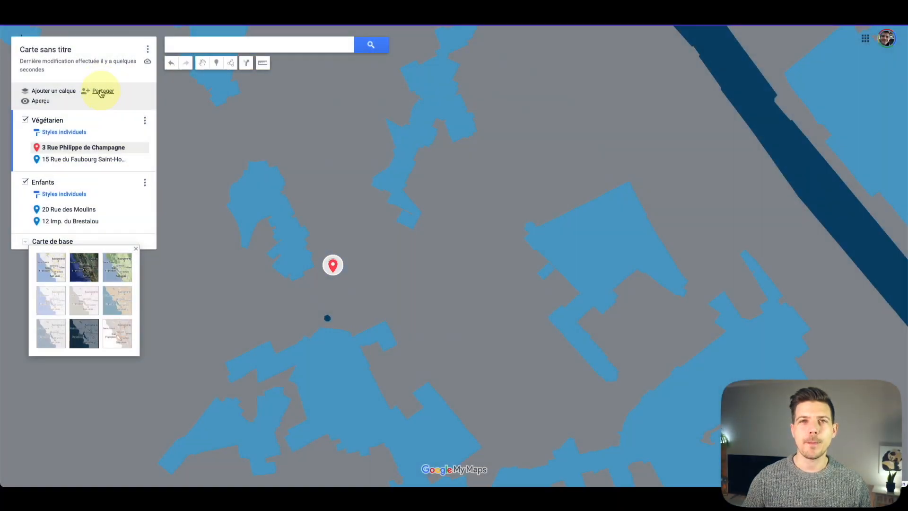
# - Title the map 'Liste des restaurants "mon petit resto"' with description 'Retrouvez toutes nos adresses'
pyautogui.click(100, 93)
pyautogui.click(393, 260)
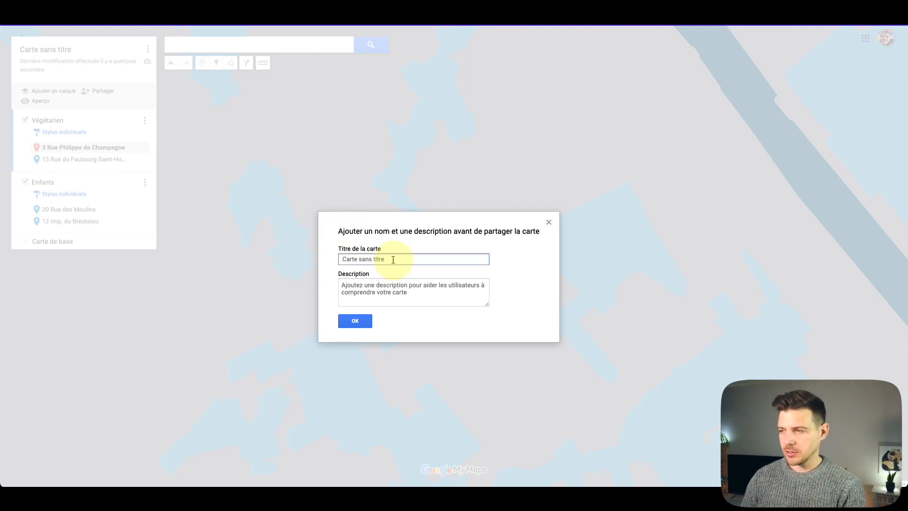
pyautogui.write('Liste d')
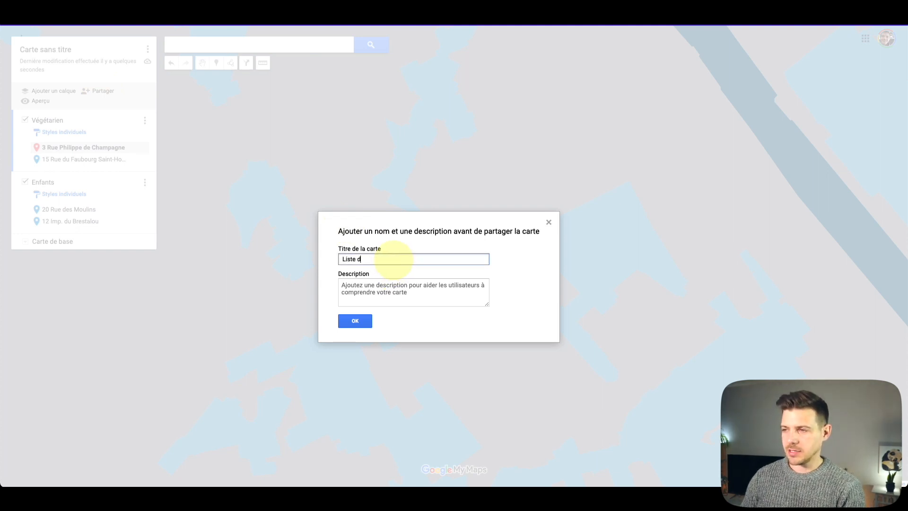
pyautogui.write('es restaurants ')
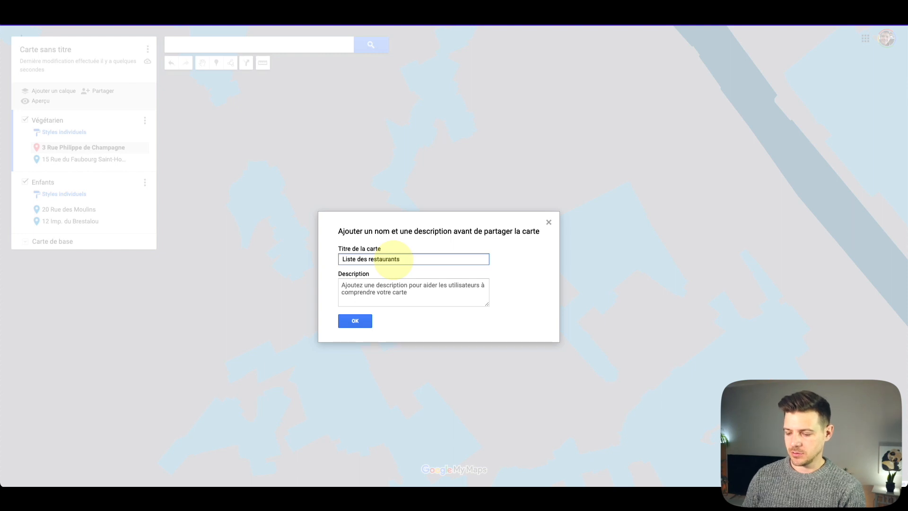
pyautogui.write('"mon petit resto"')
pyautogui.click(399, 296)
pyautogui.write('Retrouv')
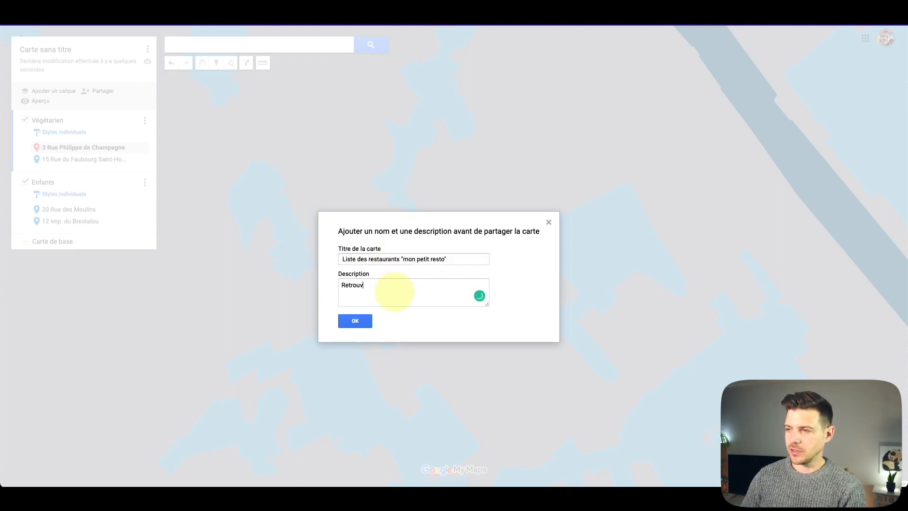
pyautogui.write('ez toutes nos addesses')
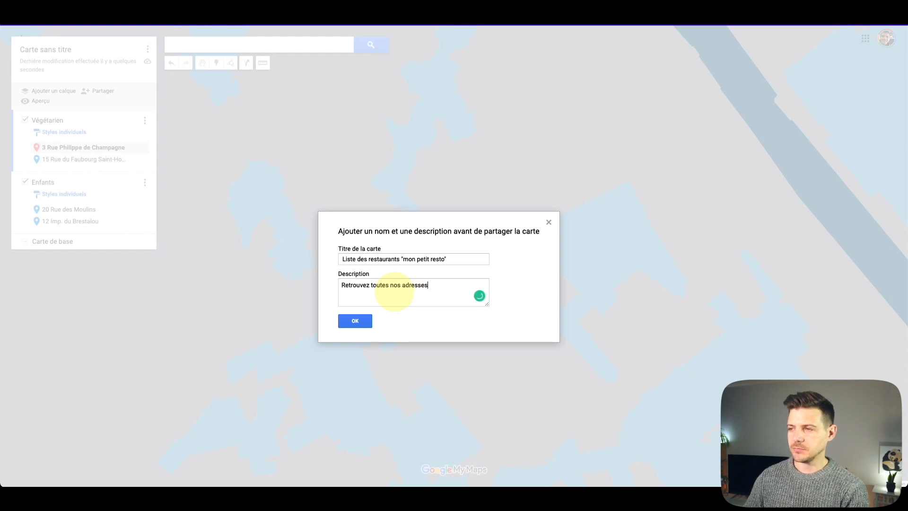
pyautogui.click(369, 320)
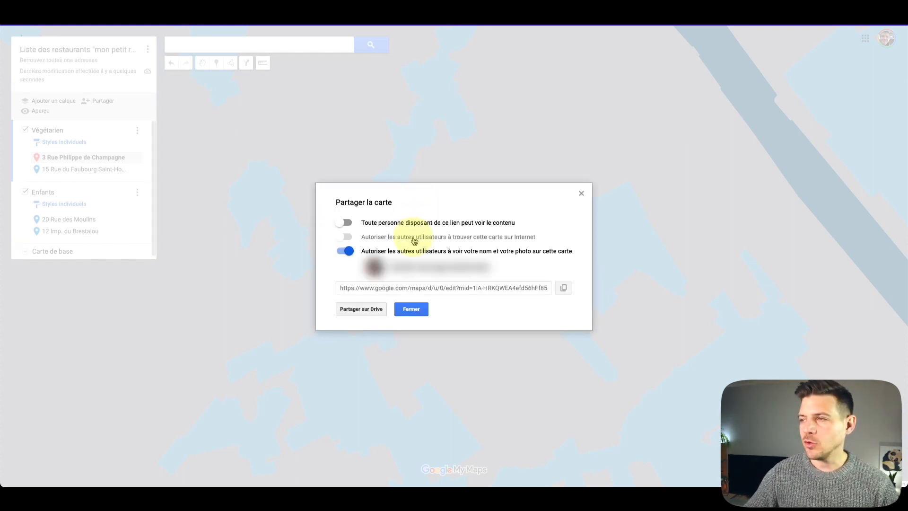
# - Hide the owner's name and photo and let anyone with the link view the map
pyautogui.click(388, 252)
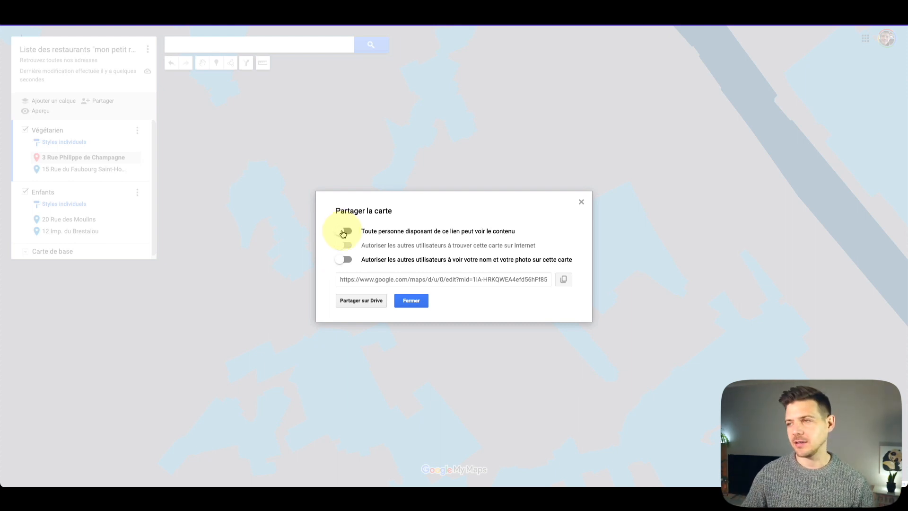
pyautogui.click(346, 231)
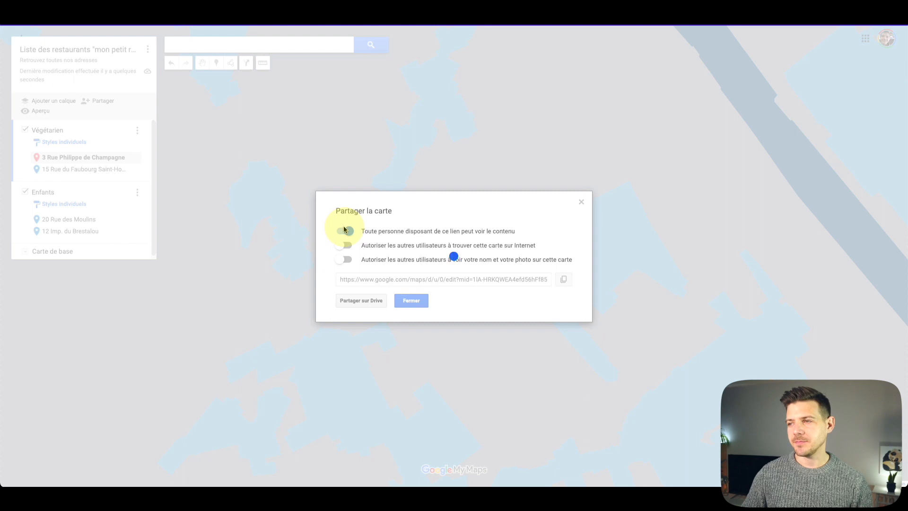
pyautogui.click(412, 301)
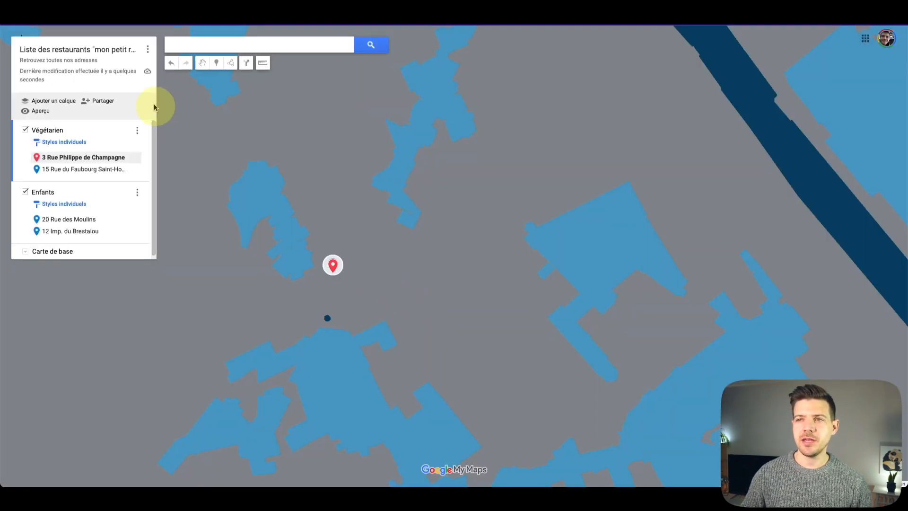
pyautogui.click(147, 52)
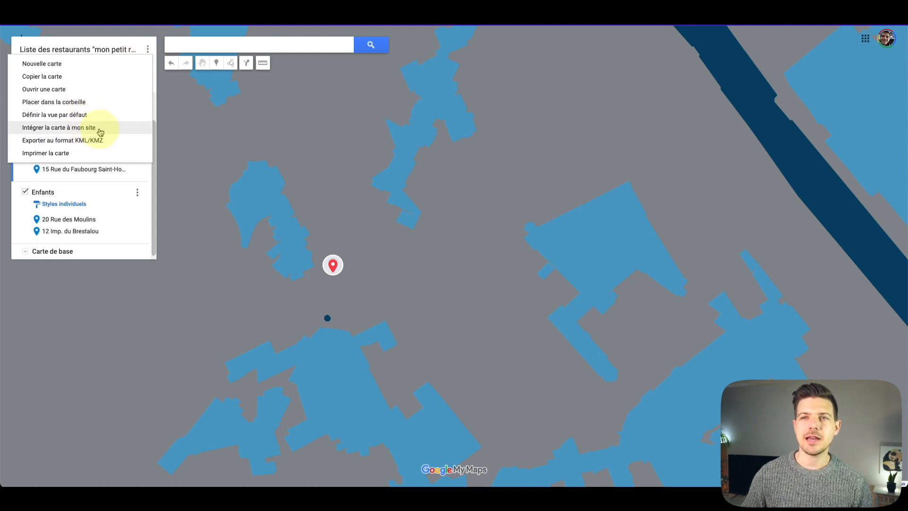
# - Choose Intégrer la carte à mon site to display the map's iframe embed code
pyautogui.click(101, 131)
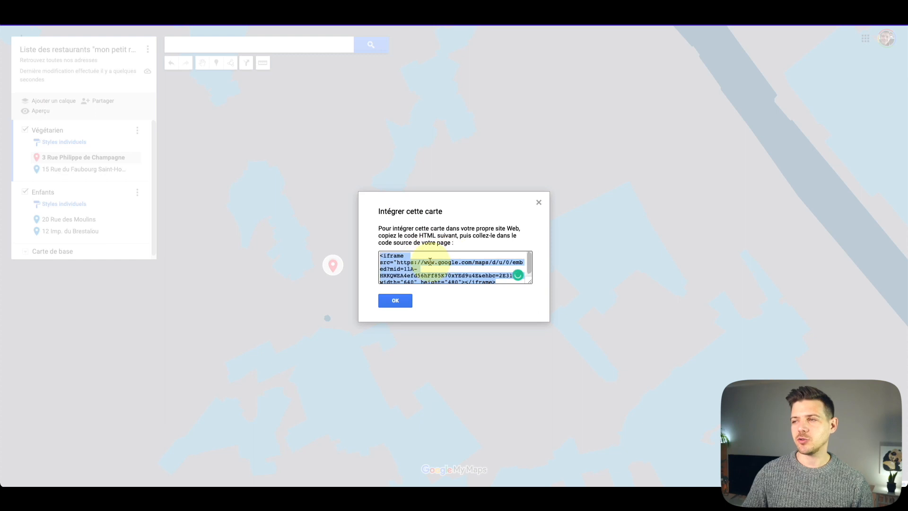
pyautogui.scroll(1, 429, 263)
pyautogui.scroll(-1, 421, 268)
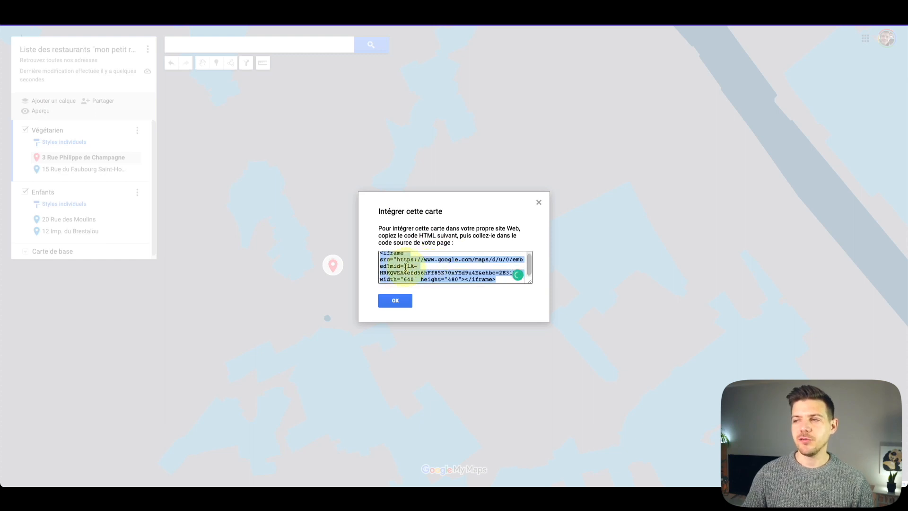
pyautogui.scroll(1, 408, 268)
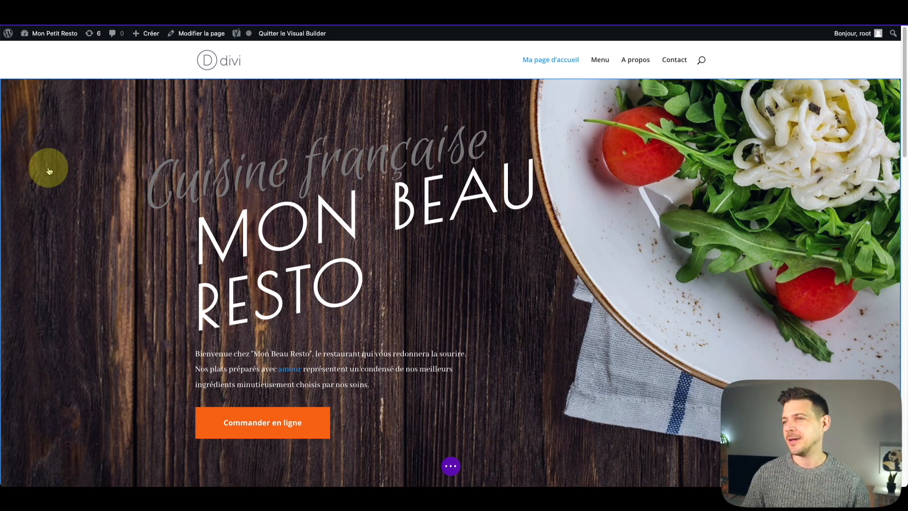
# - Add a single-column row beneath the Réservez votre table booking buttons
pyautogui.scroll(-15, 52, 168)
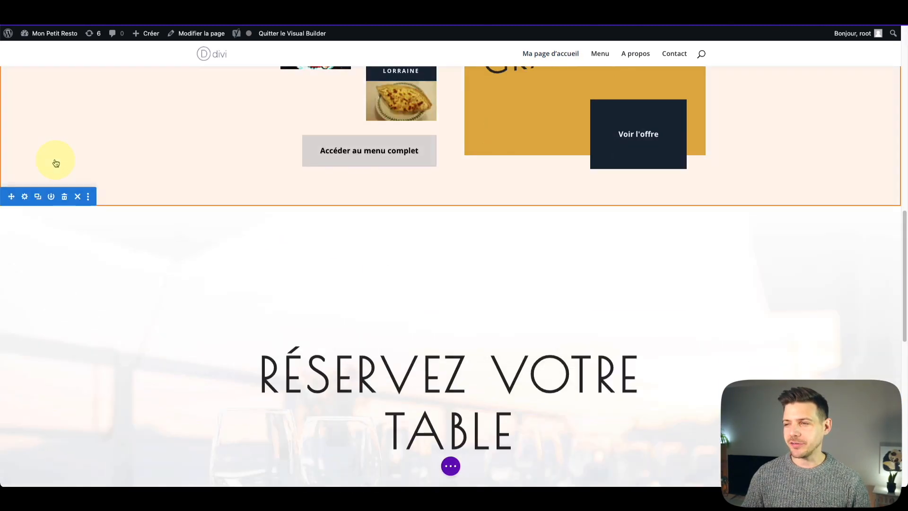
pyautogui.scroll(-8, 55, 163)
pyautogui.scroll(4, 399, 179)
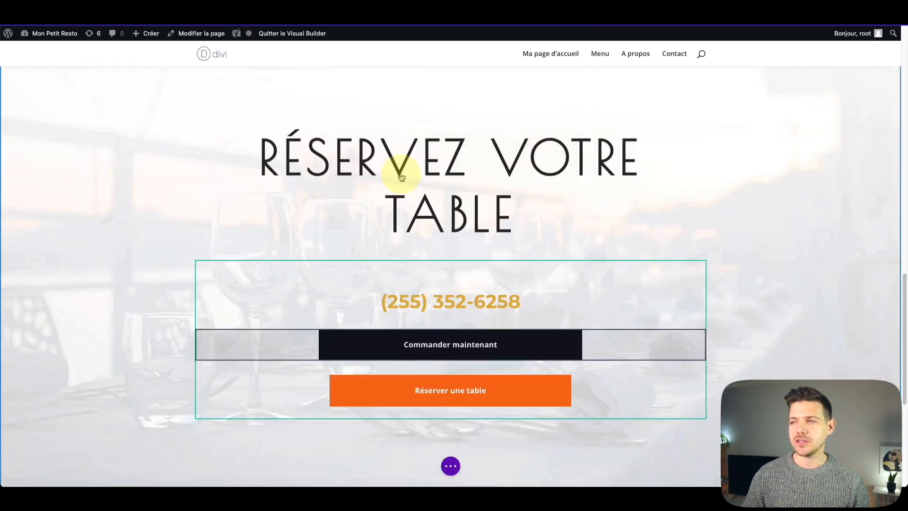
pyautogui.scroll(-3, 402, 177)
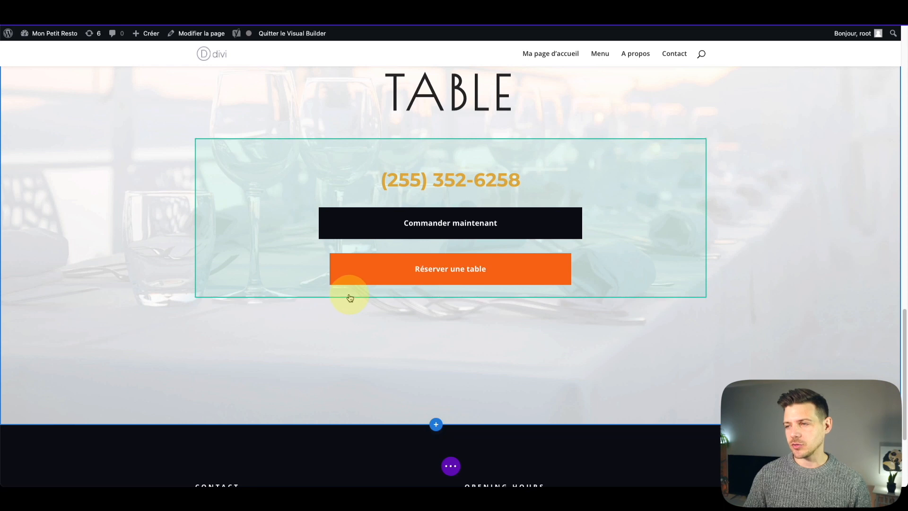
pyautogui.moveTo(349, 295)
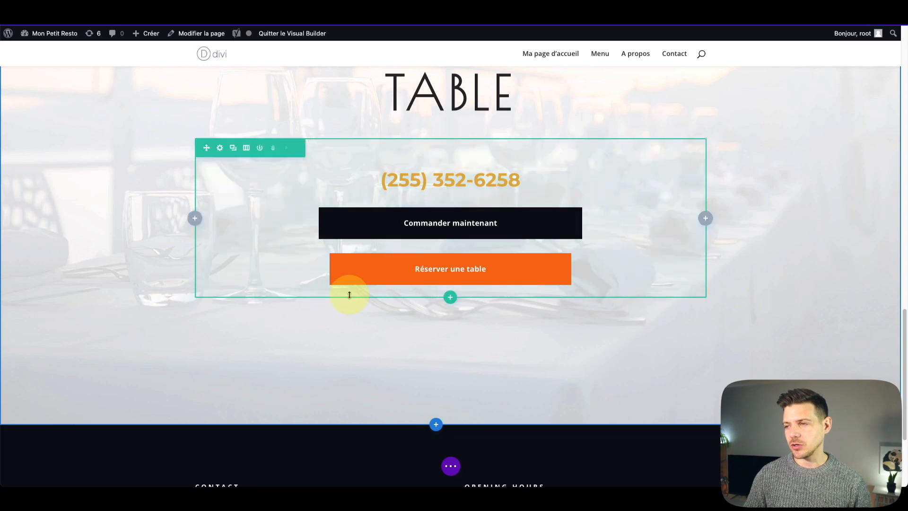
pyautogui.click(451, 298)
pyautogui.click(383, 128)
# - Search for 'code' and insert a Code module into the new row, ready for input
pyautogui.click(411, 121)
pyautogui.write('code')
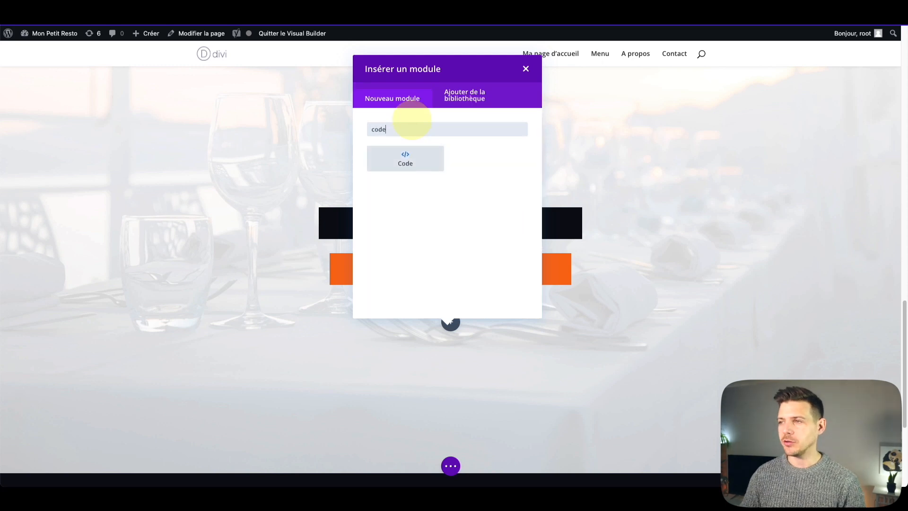
pyautogui.click(411, 155)
pyautogui.click(430, 217)
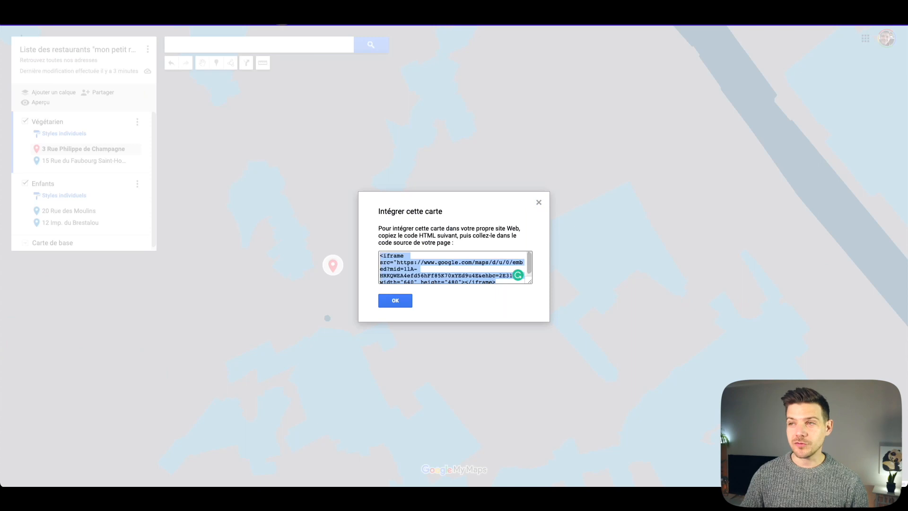
# - Paste the My Maps embed iframe into the Code module and save it
pyautogui.rightClick(405, 262)
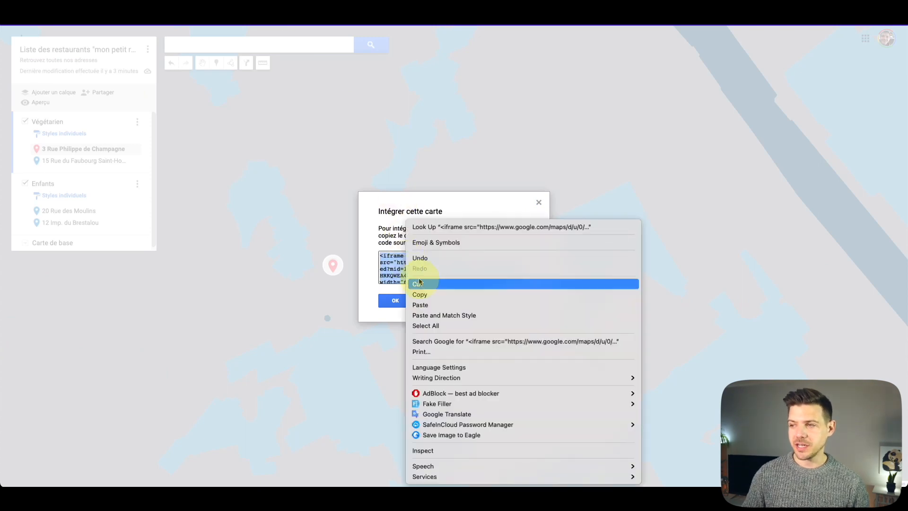
pyautogui.click(424, 294)
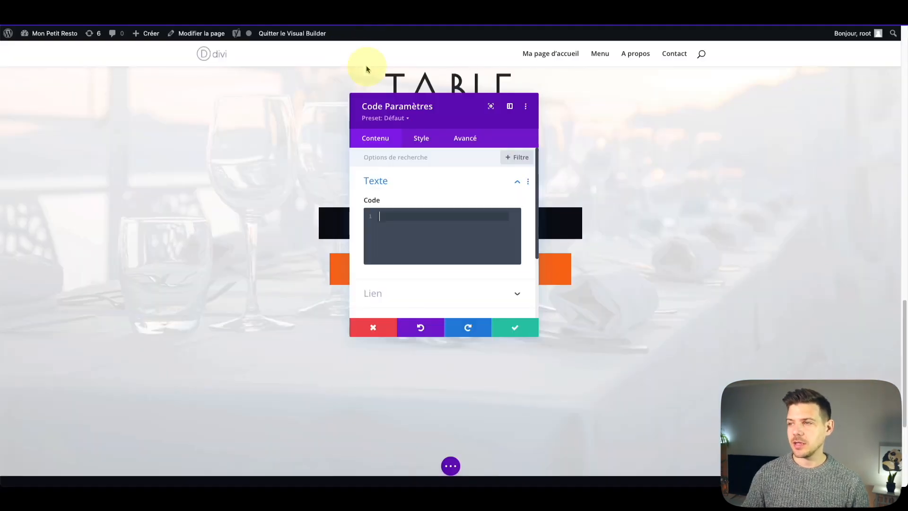
pyautogui.rightClick(418, 218)
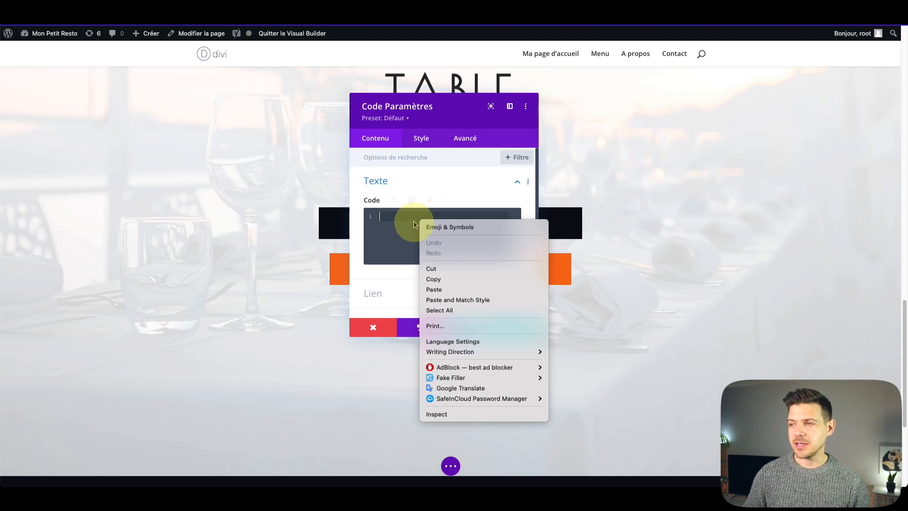
pyautogui.click(444, 290)
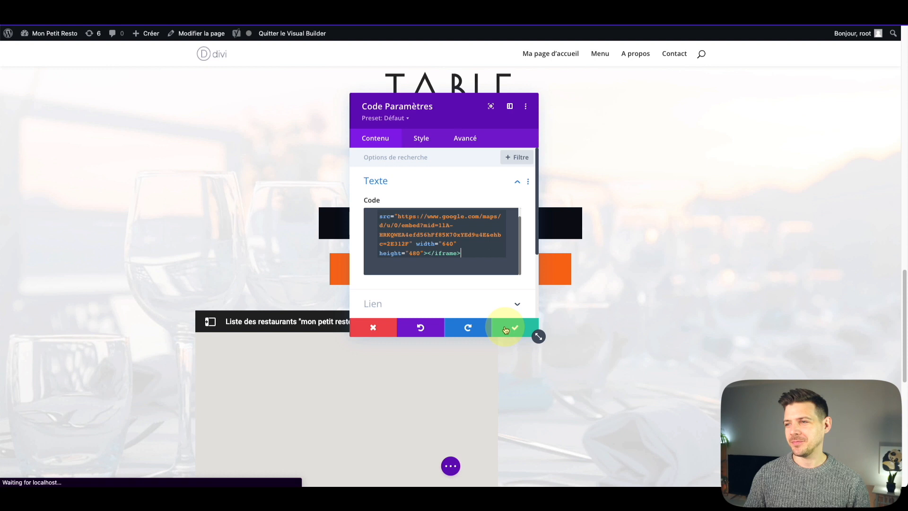
pyautogui.click(505, 330)
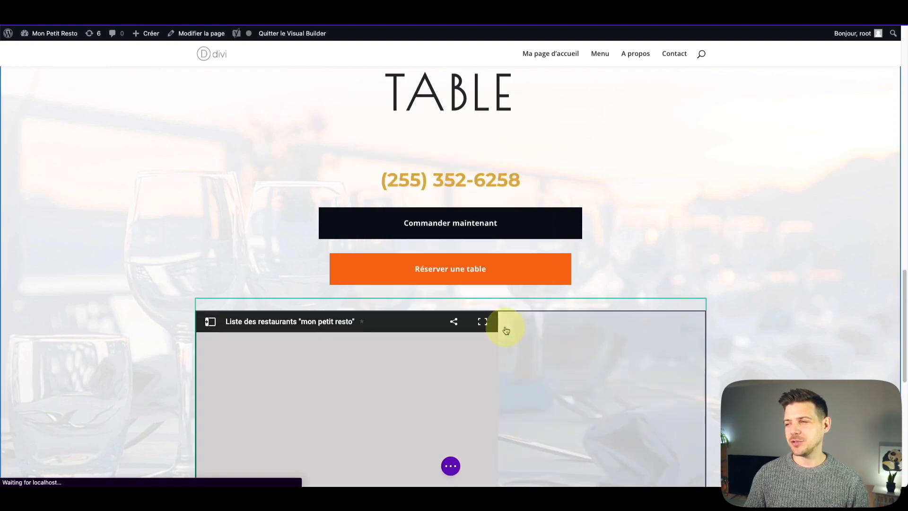
# - Set the Code module's text alignment to centre in its Style settings and save
pyautogui.scroll(-3, 506, 331)
pyautogui.click(417, 142)
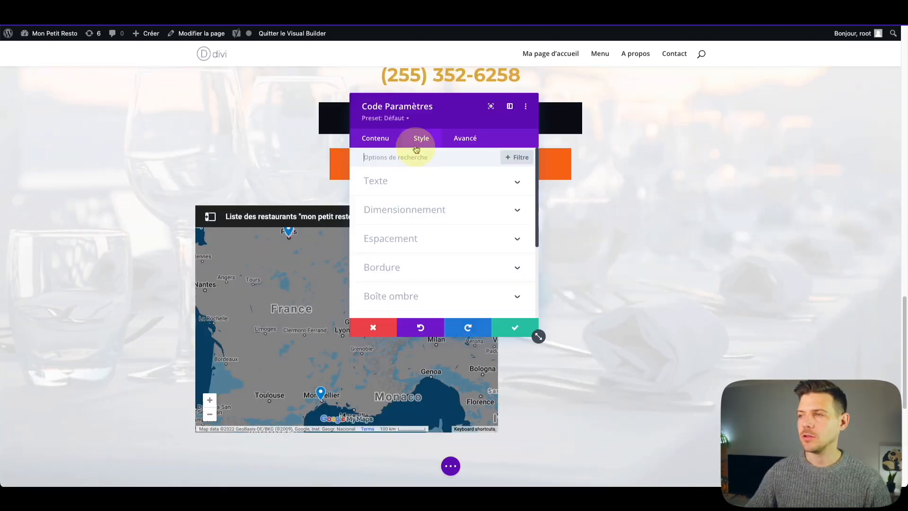
pyautogui.click(424, 204)
pyautogui.scroll(-3, 431, 218)
pyautogui.scroll(1, 442, 224)
pyautogui.scroll(2, 443, 211)
pyautogui.scroll(3, 433, 213)
pyautogui.click(432, 211)
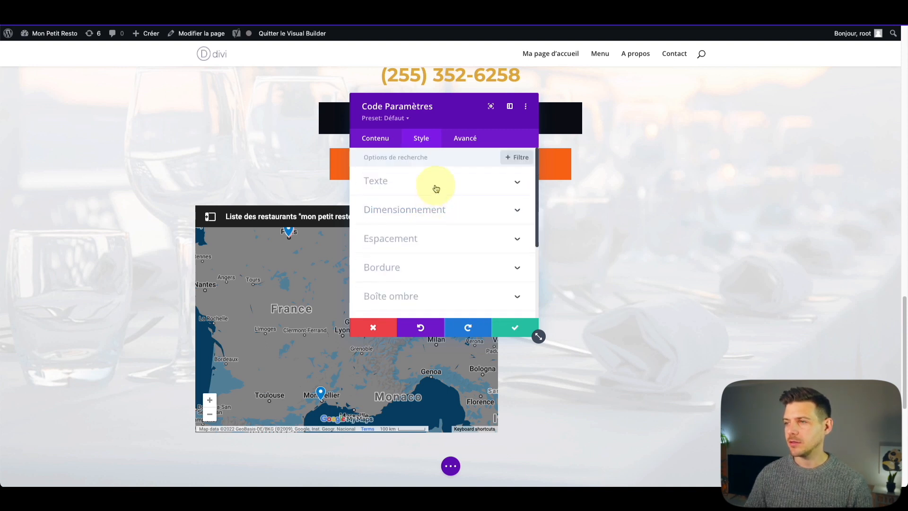
pyautogui.click(436, 189)
pyautogui.click(427, 214)
pyautogui.click(514, 328)
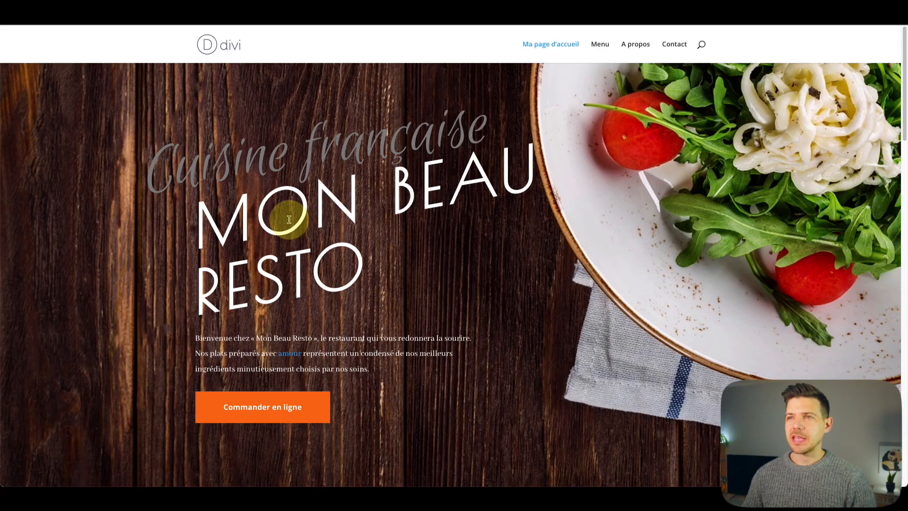
pyautogui.scroll(-8, 289, 219)
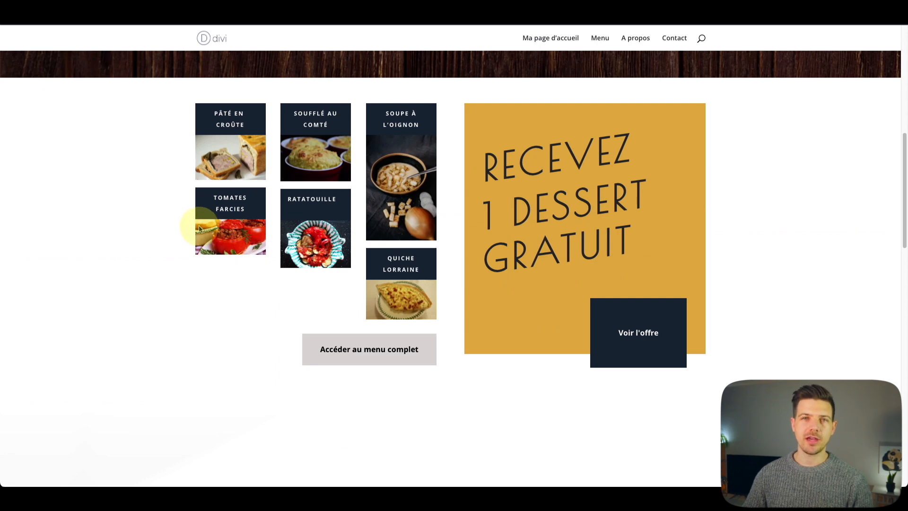
# - On the live page, open the embedded map's legend and toggle the Végétarien layer off and on
pyautogui.scroll(-4, 170, 226)
pyautogui.scroll(-11, 170, 227)
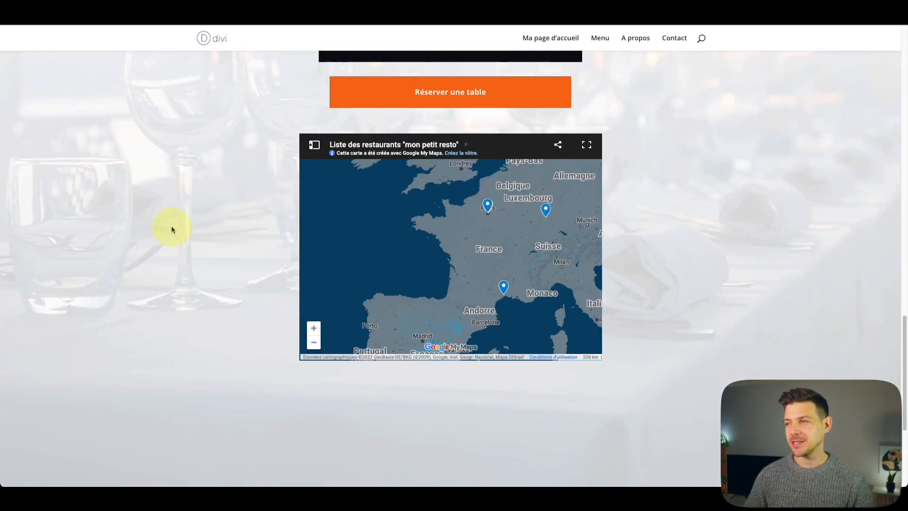
pyautogui.moveTo(531, 223); pyautogui.dragTo(480, 234)
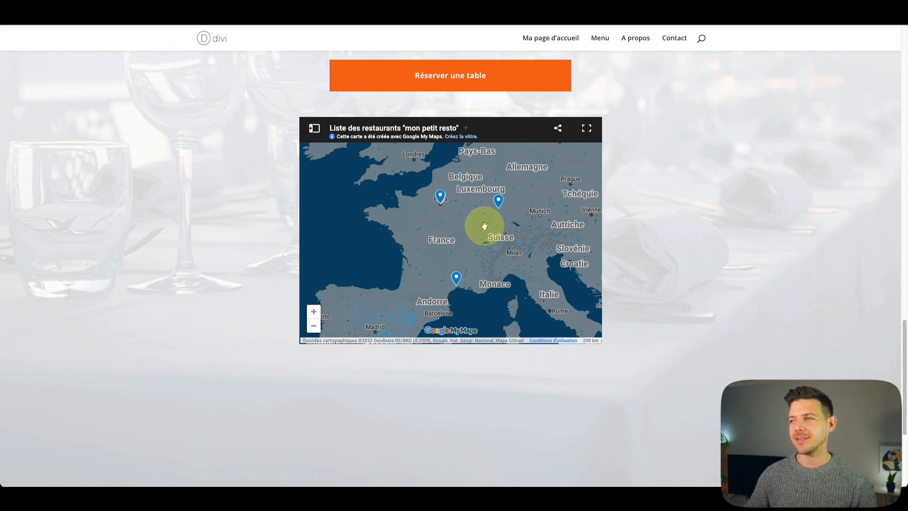
pyautogui.moveTo(476, 210)
pyautogui.mouseDown()
pyautogui.moveTo(468, 201)
pyautogui.moveTo(461, 212)
pyautogui.mouseUp()
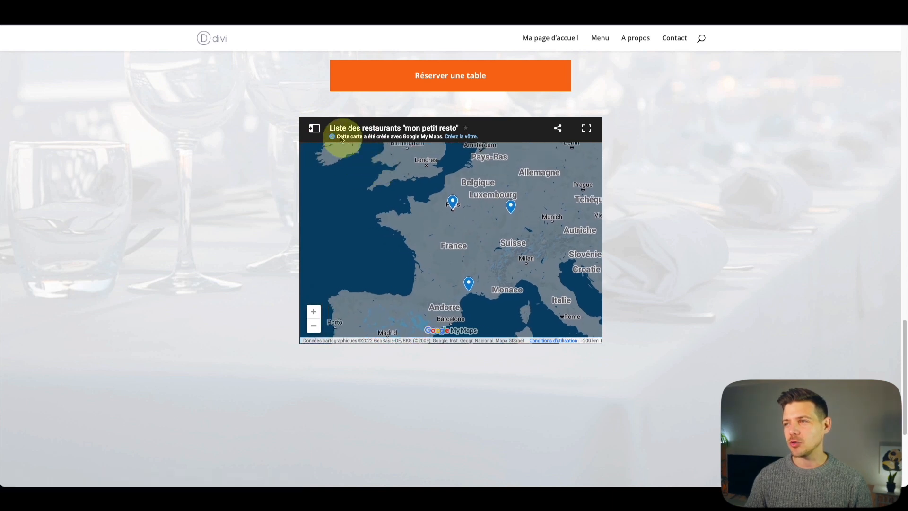
pyautogui.click(315, 128)
pyautogui.moveTo(489, 226); pyautogui.dragTo(500, 227)
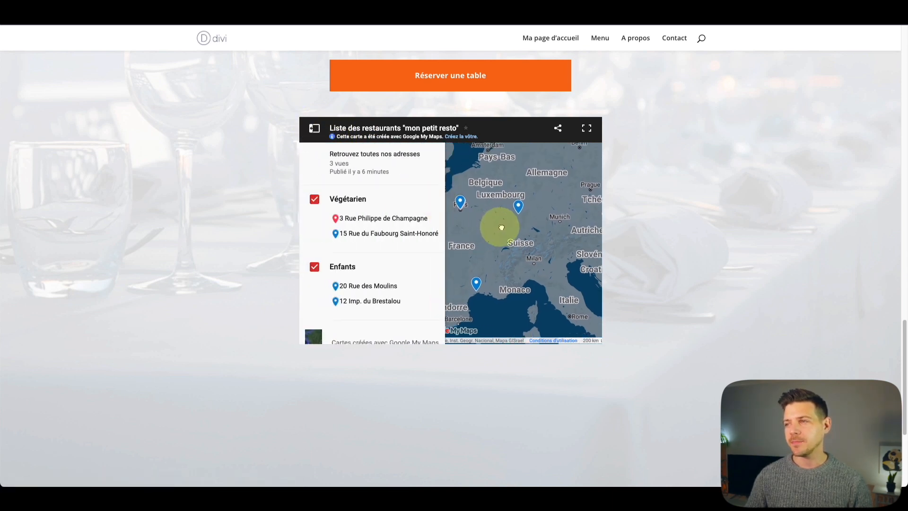
pyautogui.click(320, 200)
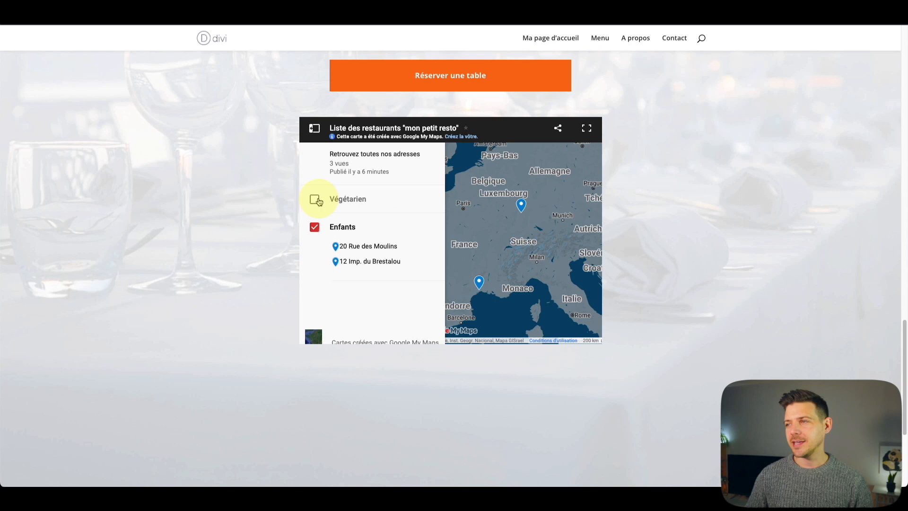
pyautogui.click(318, 202)
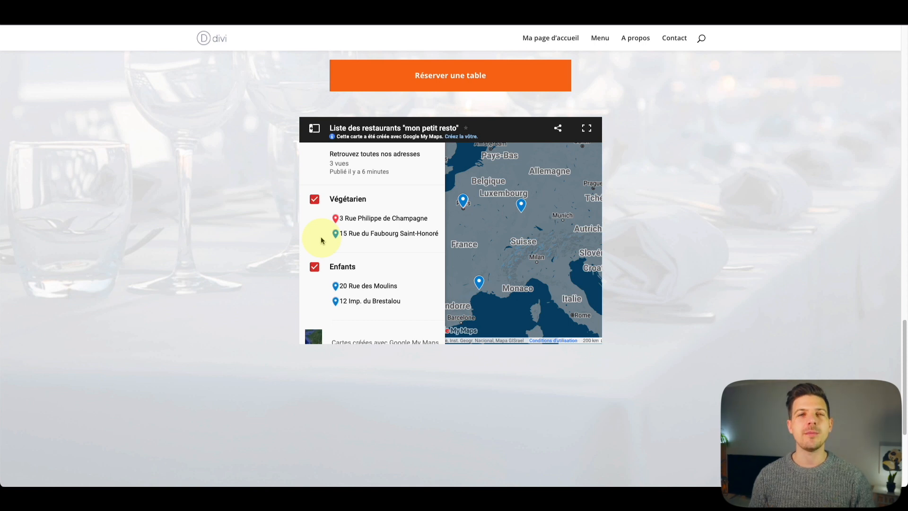
pyautogui.click(314, 199)
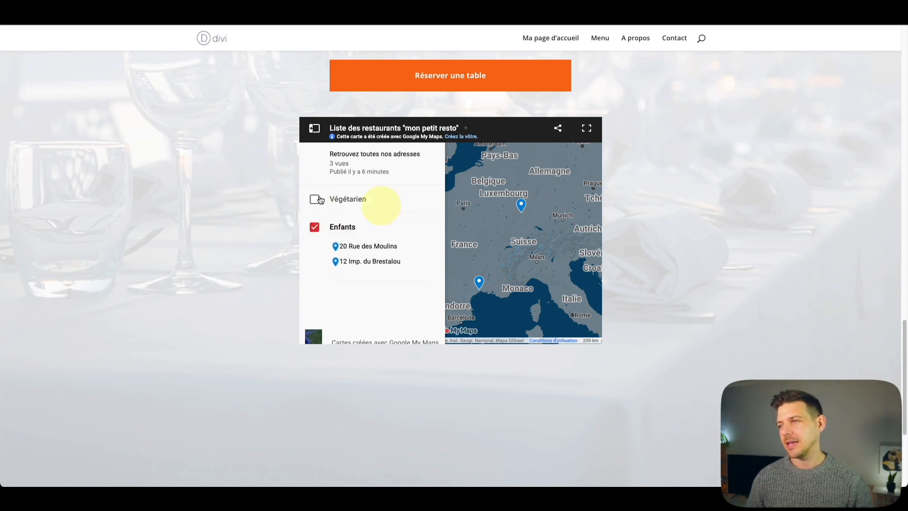
pyautogui.click(314, 198)
pyautogui.moveTo(475, 231); pyautogui.dragTo(487, 232)
pyautogui.scroll(2, 467, 212)
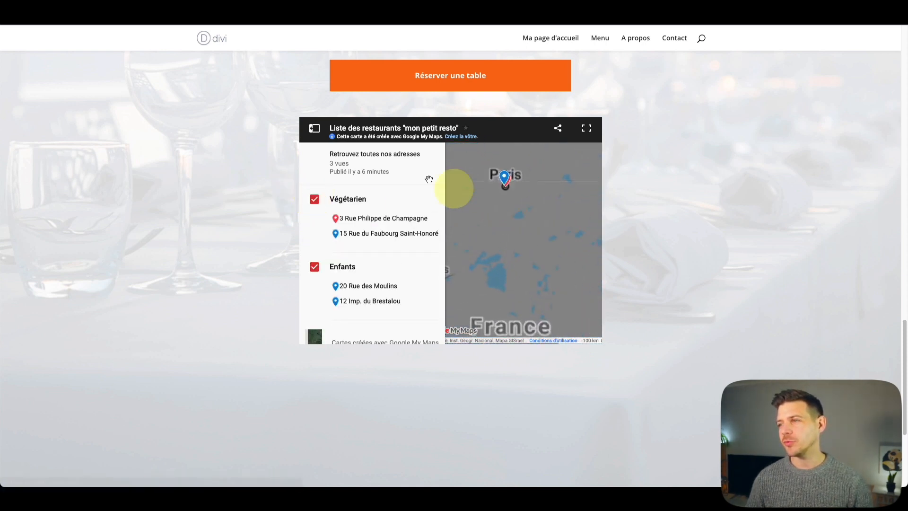
pyautogui.click(315, 128)
# - Zoom to Paris and open the 3 Rue Philippe de Champagne restaurant's details, selecting its description
pyautogui.scroll(2, 500, 195)
pyautogui.moveTo(503, 190); pyautogui.dragTo(468, 239)
pyautogui.scroll(3, 470, 229)
pyautogui.click(419, 241)
pyautogui.scroll(2, 464, 229)
pyautogui.moveTo(392, 269); pyautogui.dragTo(308, 272)
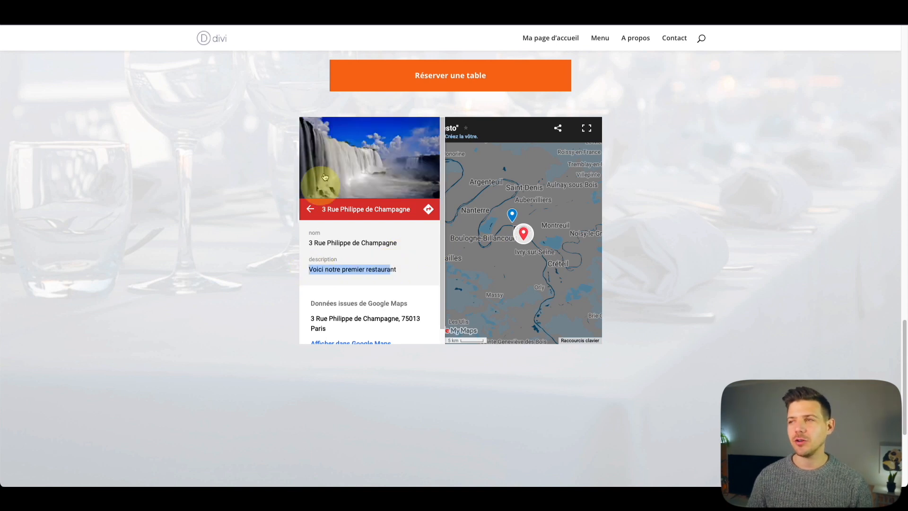